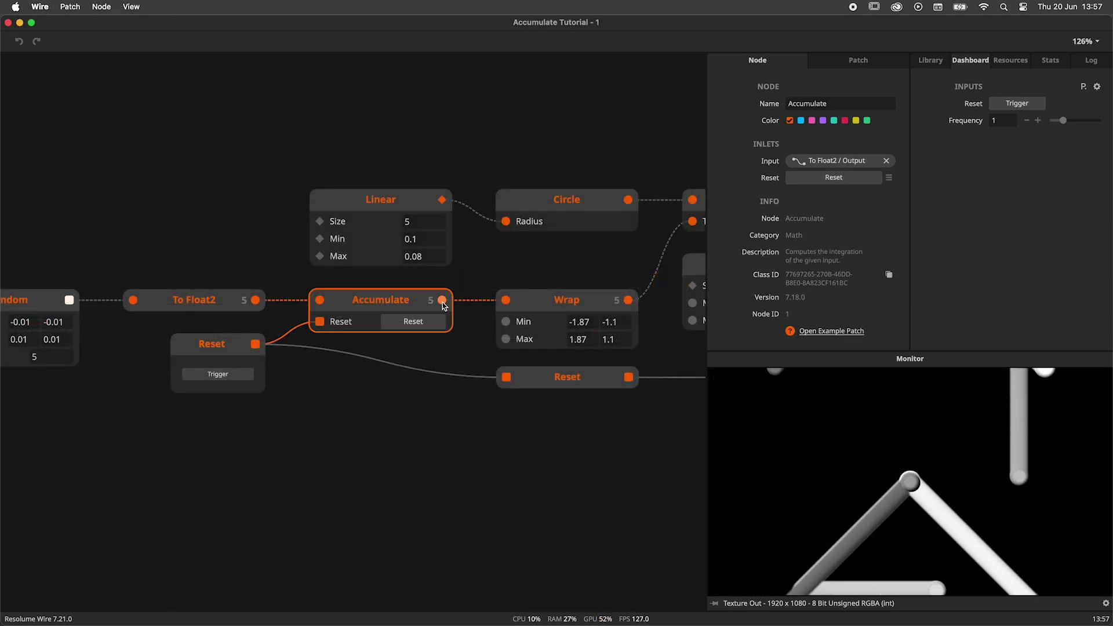
Expand the list of input types the Accumulate node accepts
mouse_move(443, 305)
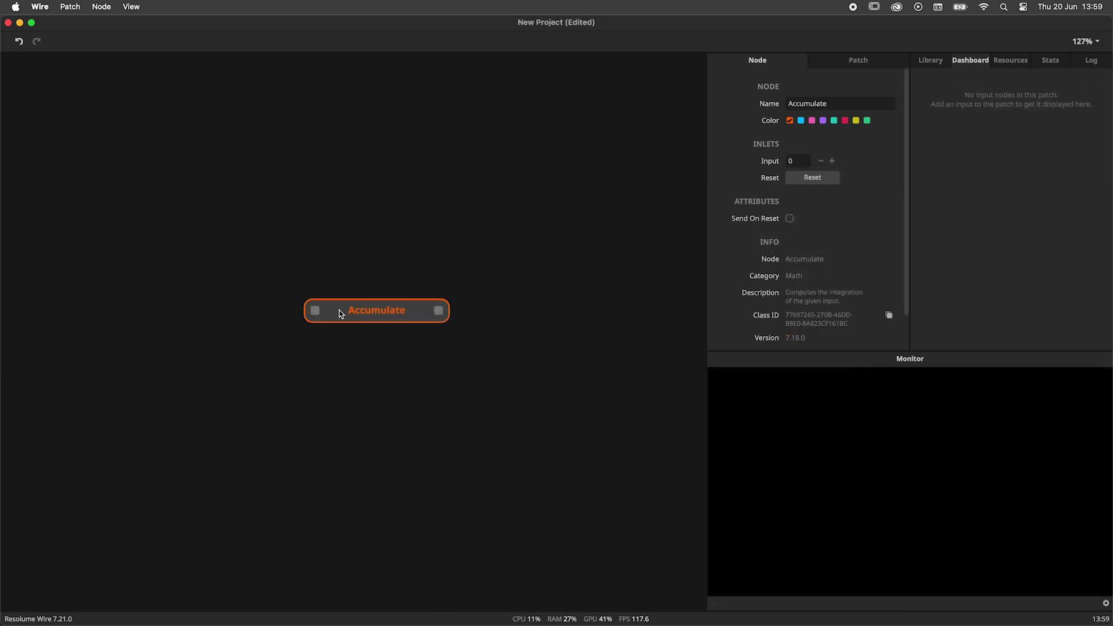
mouse_move(447, 315)
mouse_move(320, 317)
click(281, 353)
Add a Float node left of Accumulate and wire its output into Accumulate's input
double_click(284, 384)
text(float)
key(Return)
drag(333, 376, 164, 342)
drag(209, 374, 365, 352)
mouse_move(440, 349)
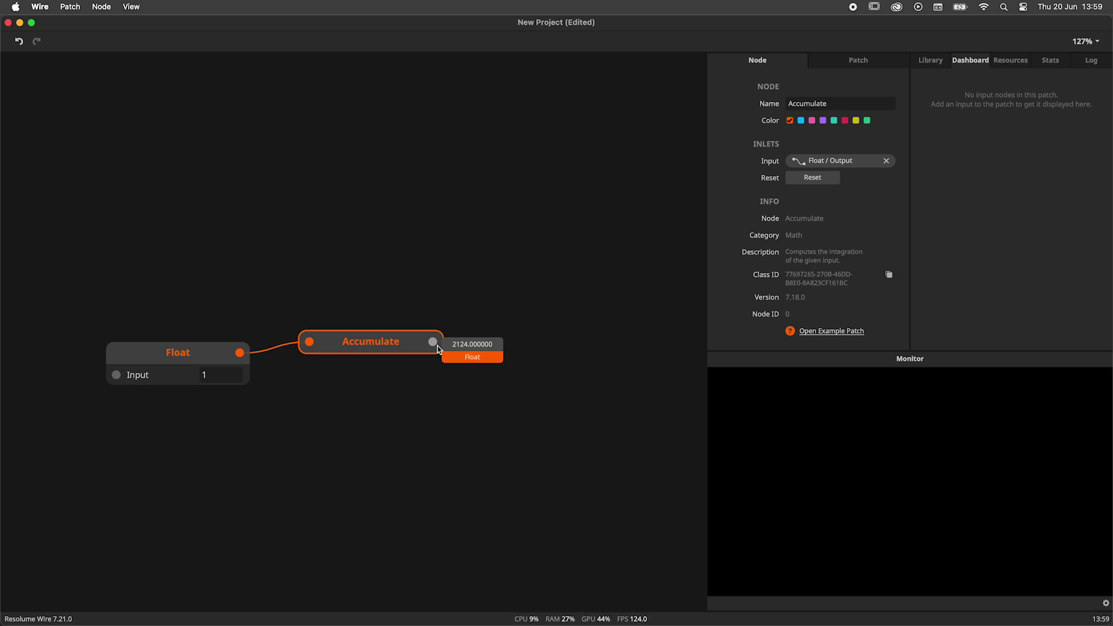
Reset the accumulated count to zero twice and line Accumulate up with the Float node
click(812, 183)
click(812, 177)
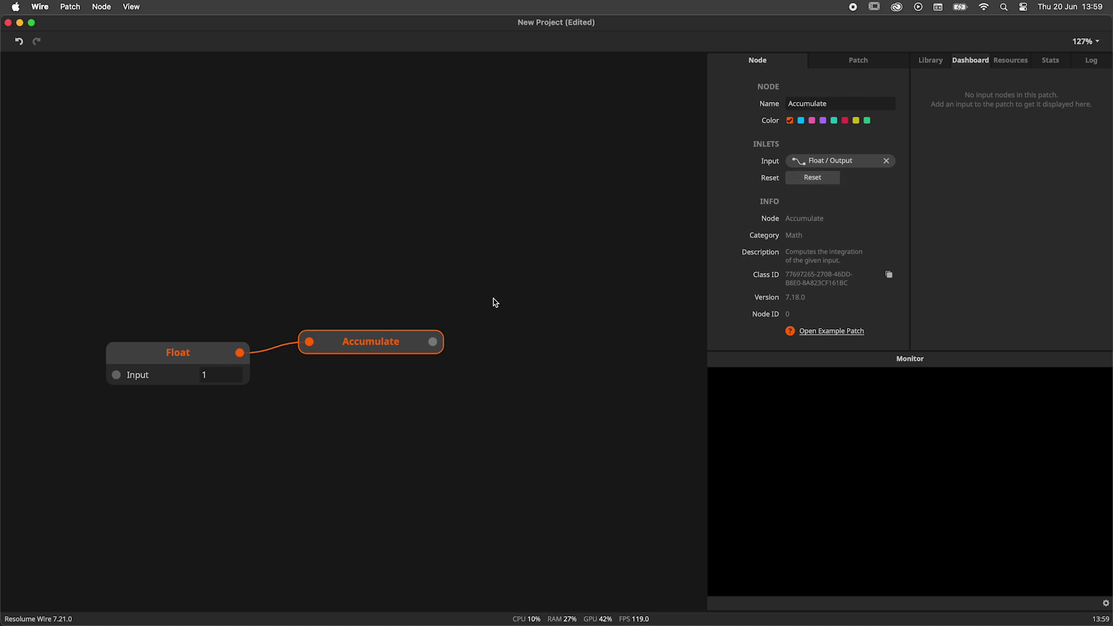
drag(399, 348, 396, 359)
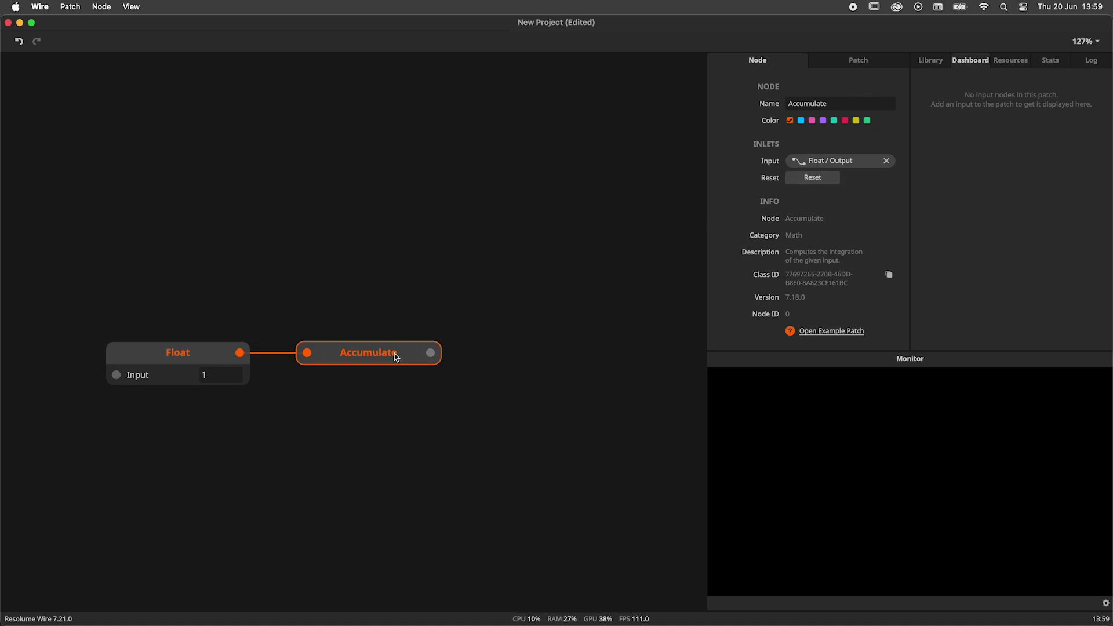
Show Accumulate's Reset inlet, expose it as a Reset trigger input, and place it below Float
right_click(396, 359)
mouse_move(437, 410)
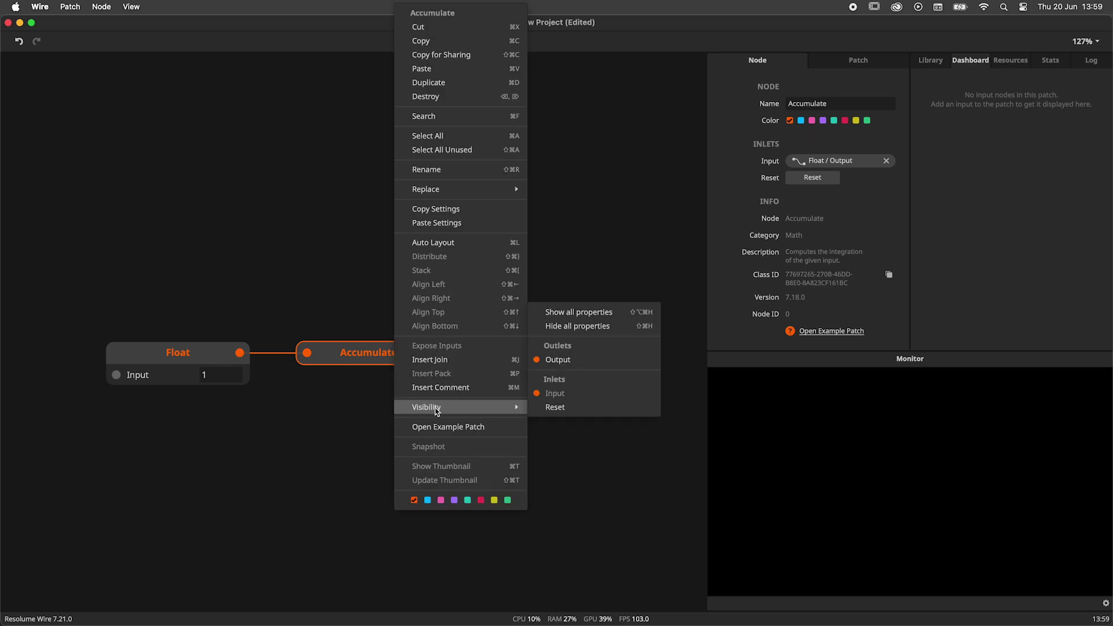
click(555, 408)
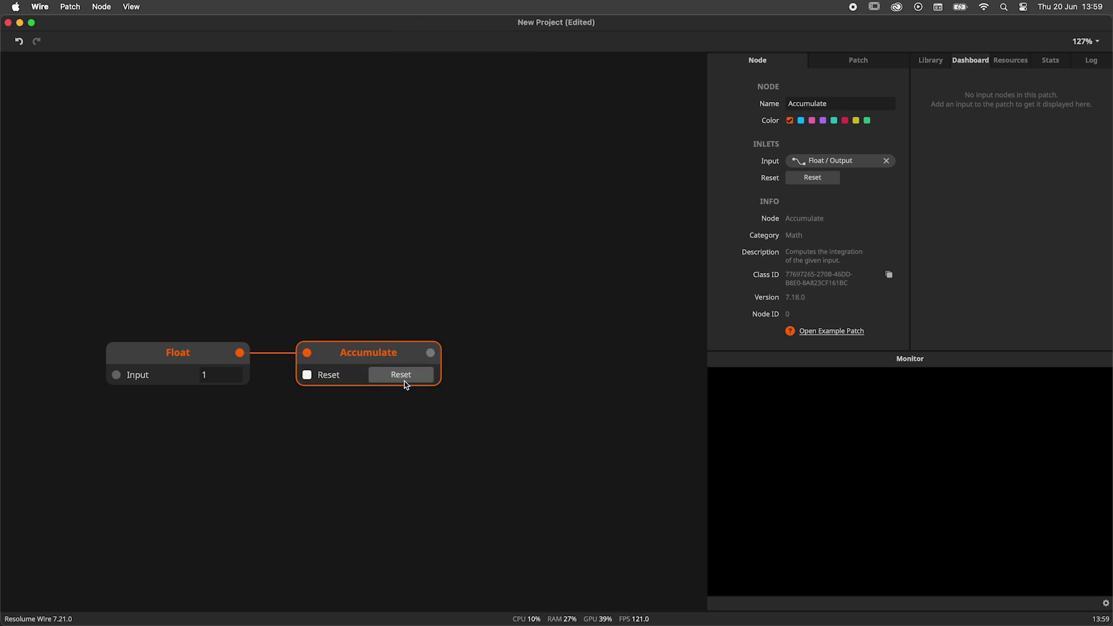
right_click(321, 380)
click(346, 350)
drag(235, 360, 209, 413)
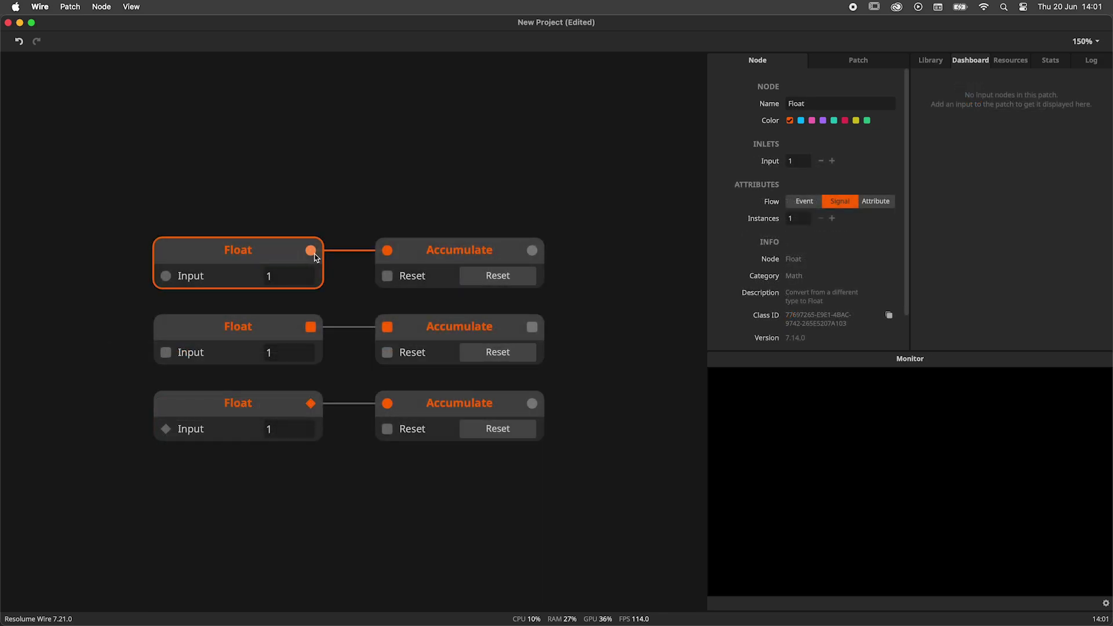
Inspect the event-flow and third Float and Accumulate nodes to compare their Flow settings
mouse_move(314, 256)
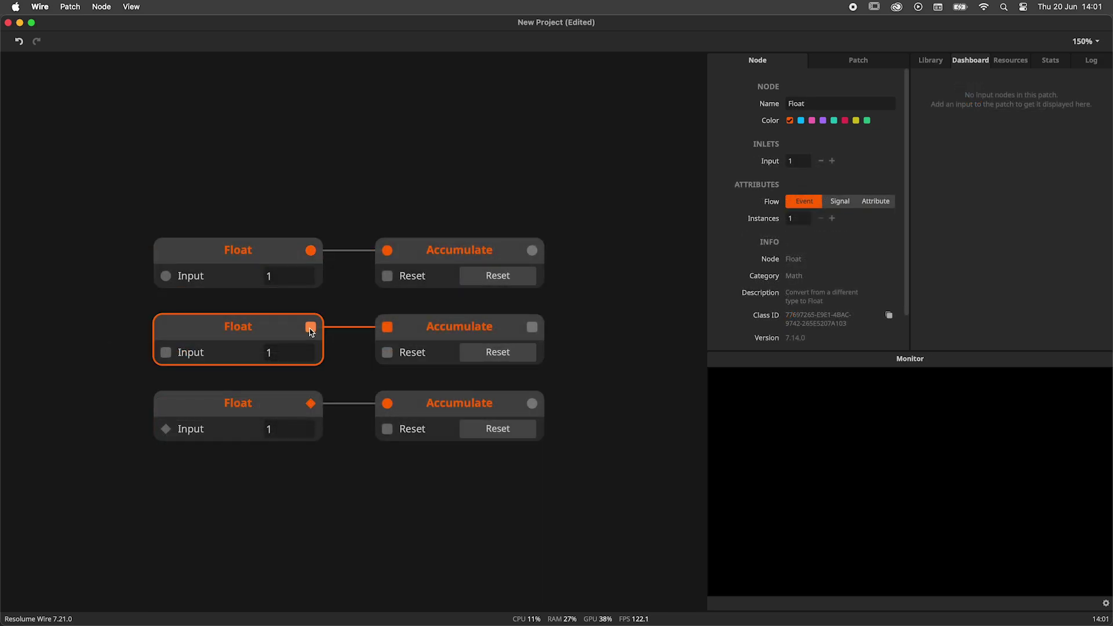
click(306, 326)
mouse_move(313, 332)
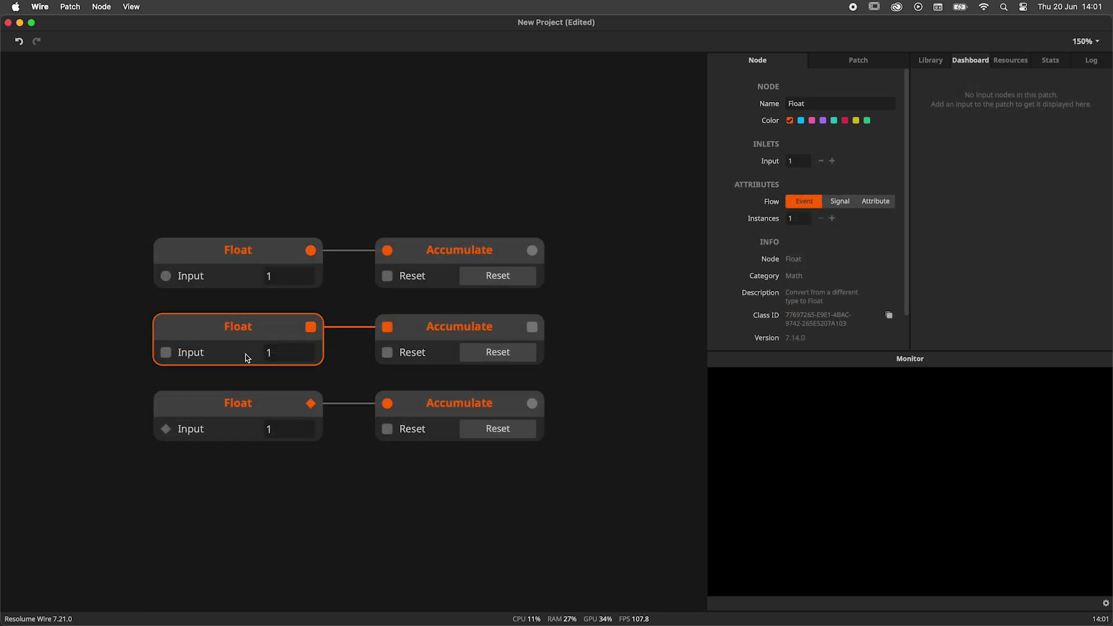
click(293, 406)
click(446, 408)
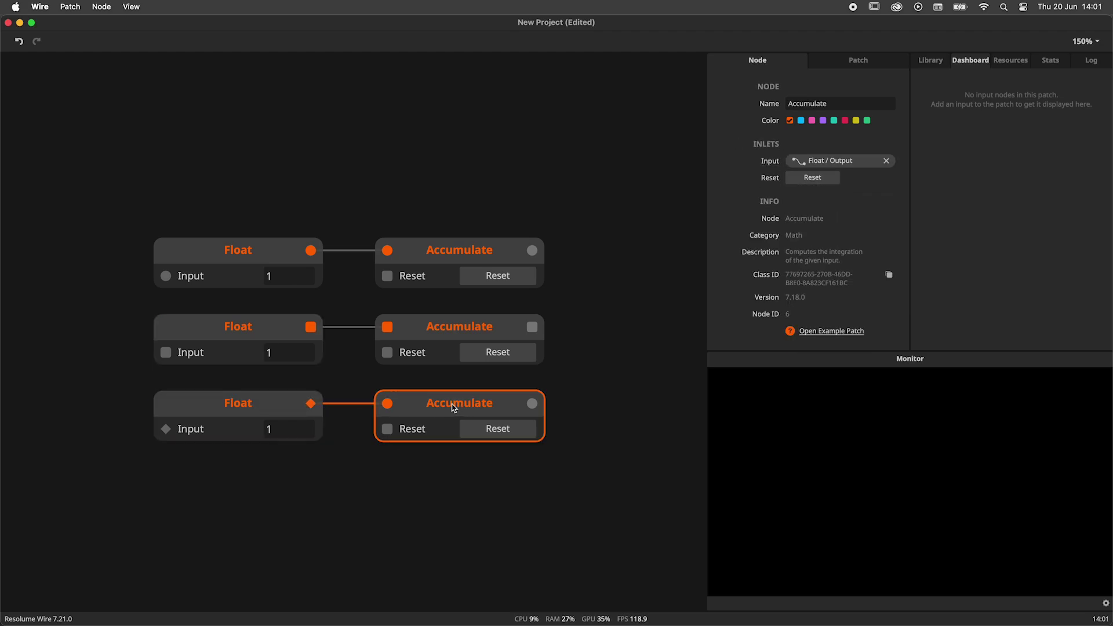
mouse_move(388, 407)
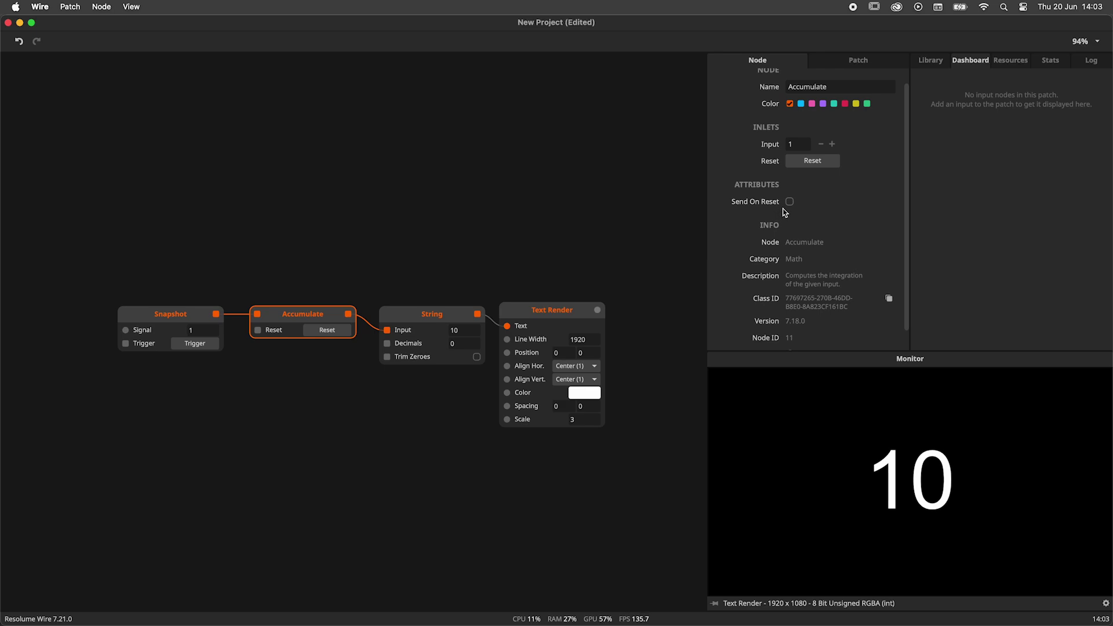
Reset the running total to 0 and raise it with repeated Snapshot triggers
click(328, 330)
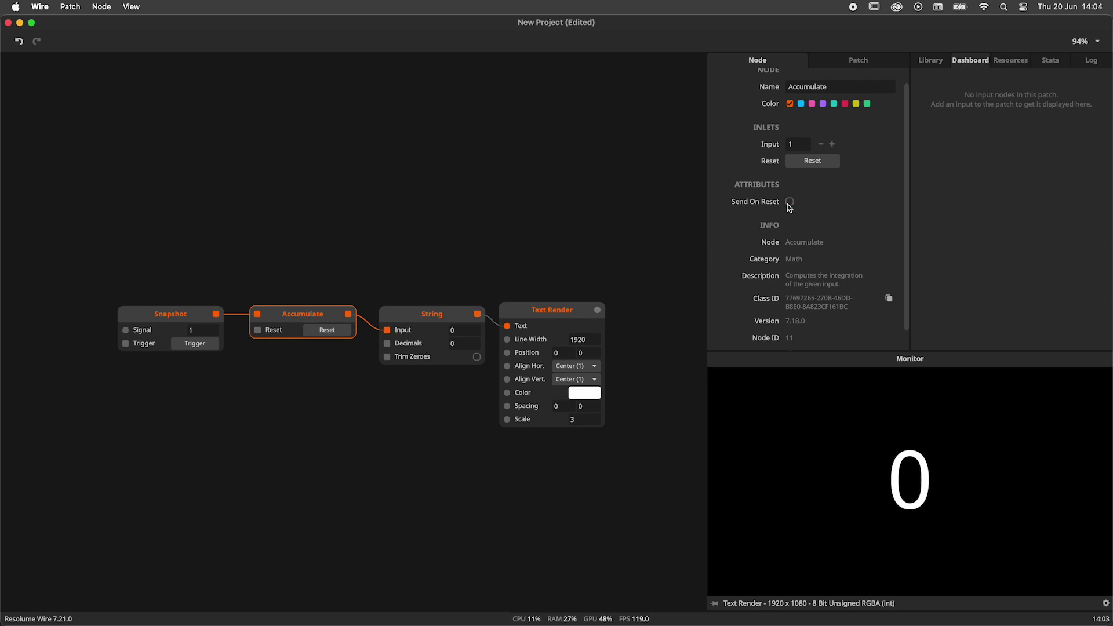
double_click(196, 343)
triple_click(196, 343)
double_click(196, 343)
double_click(196, 343)
click(307, 319)
Reset the count again and trigger more snapshots so it counts up anew
click(342, 335)
click(343, 336)
double_click(203, 345)
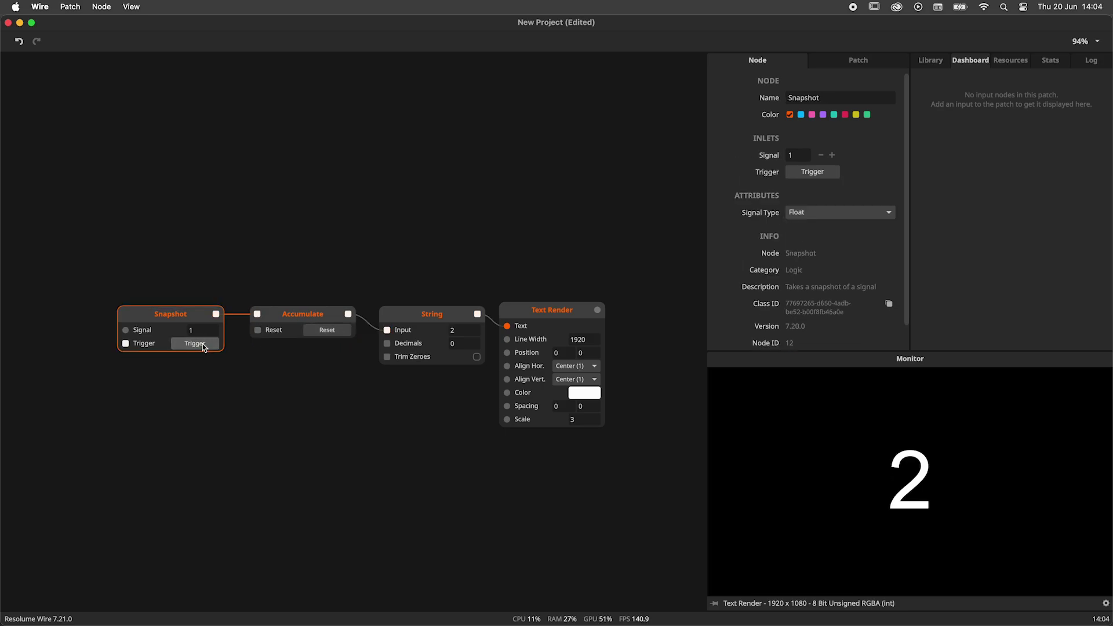
triple_click(203, 345)
triple_click(203, 345)
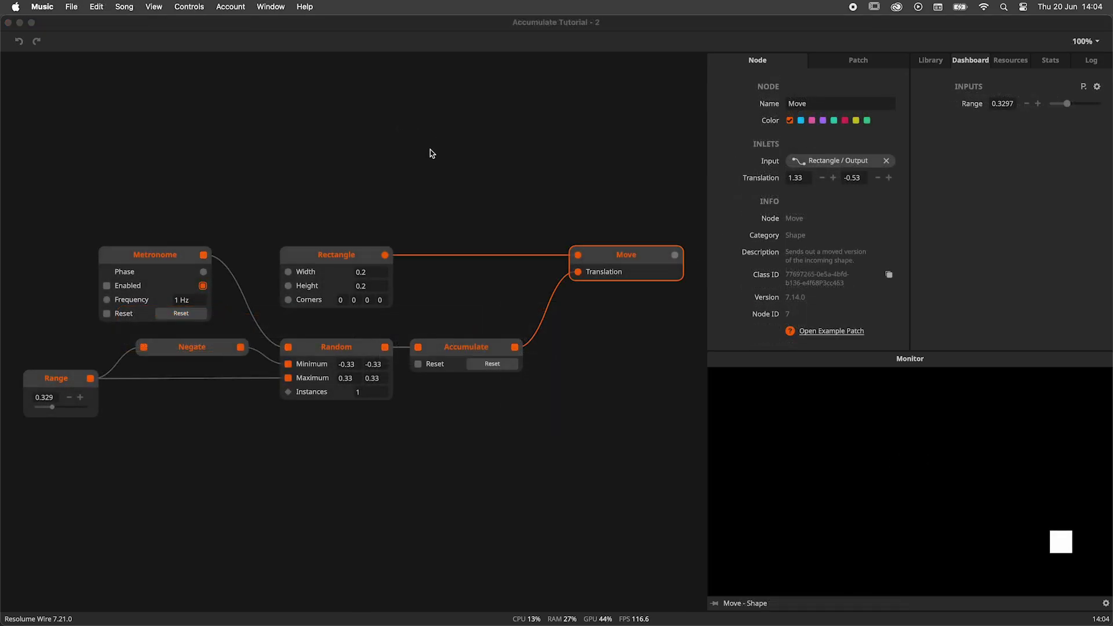
click(430, 153)
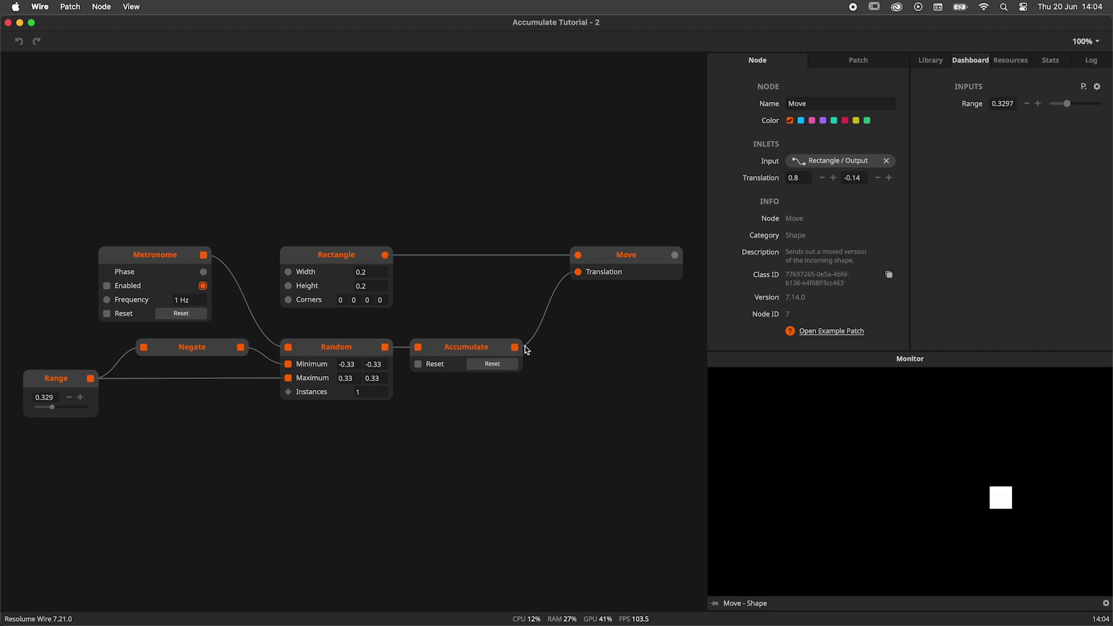
mouse_move(518, 351)
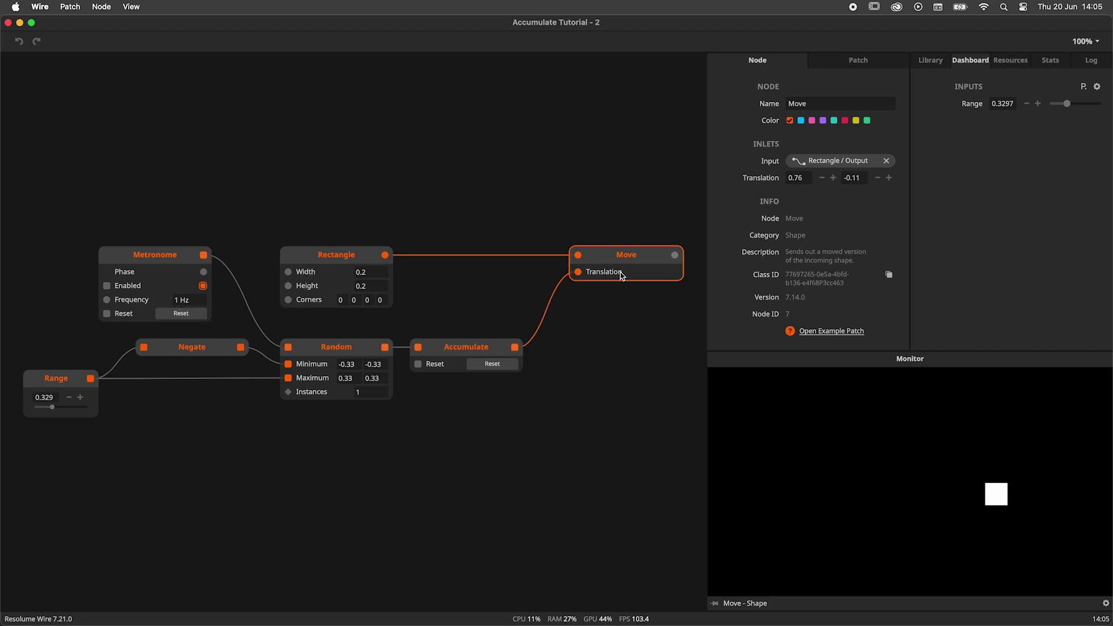
click(350, 348)
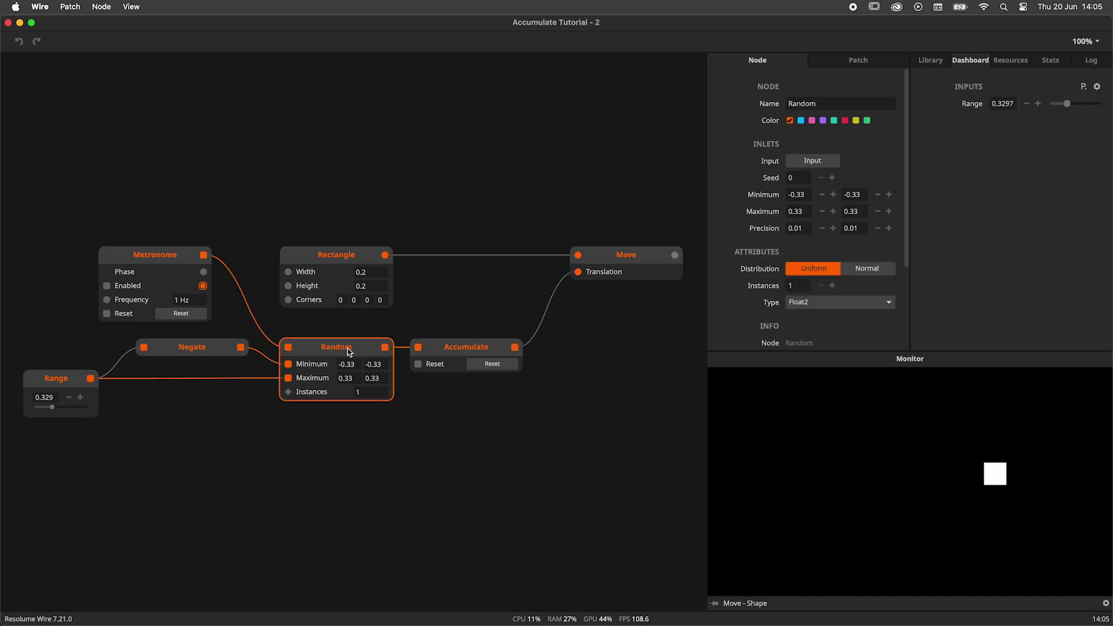
click(158, 261)
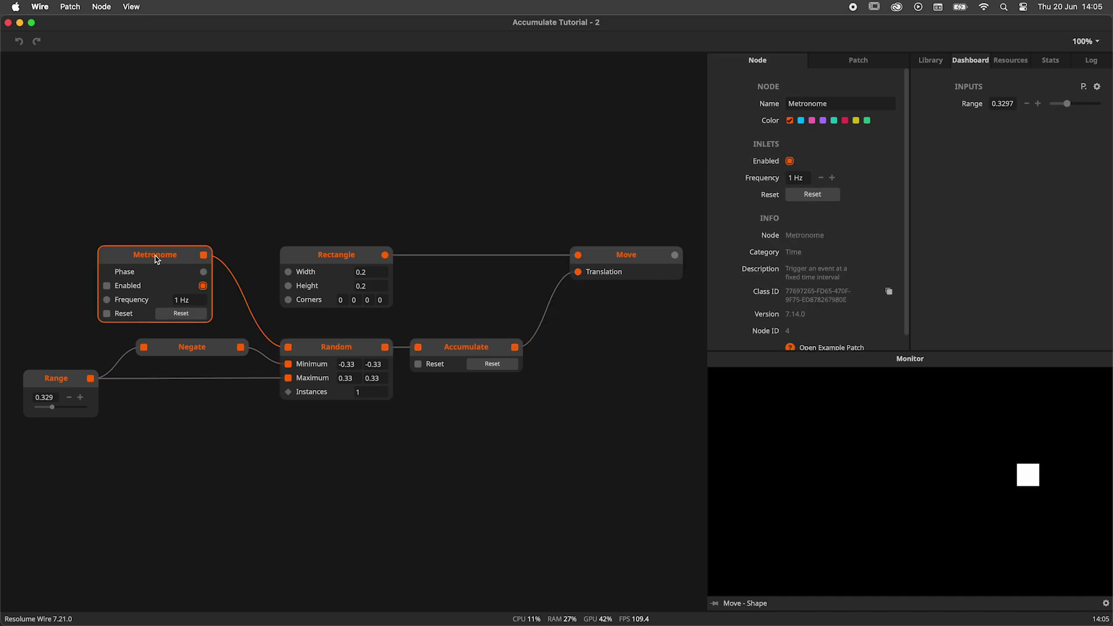
click(452, 355)
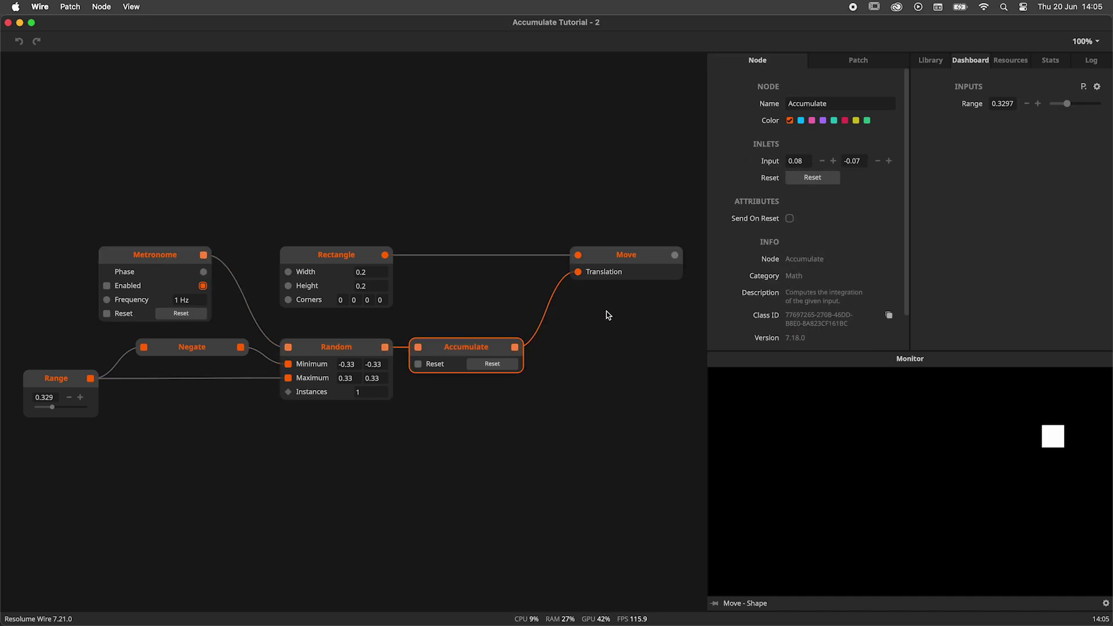
click(629, 276)
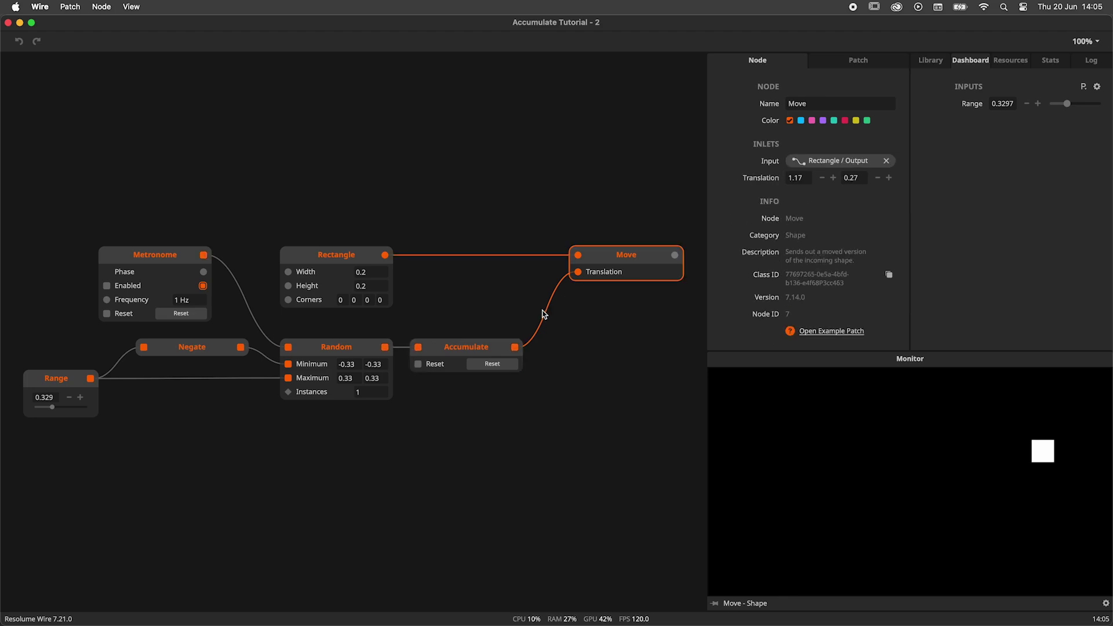
mouse_move(513, 350)
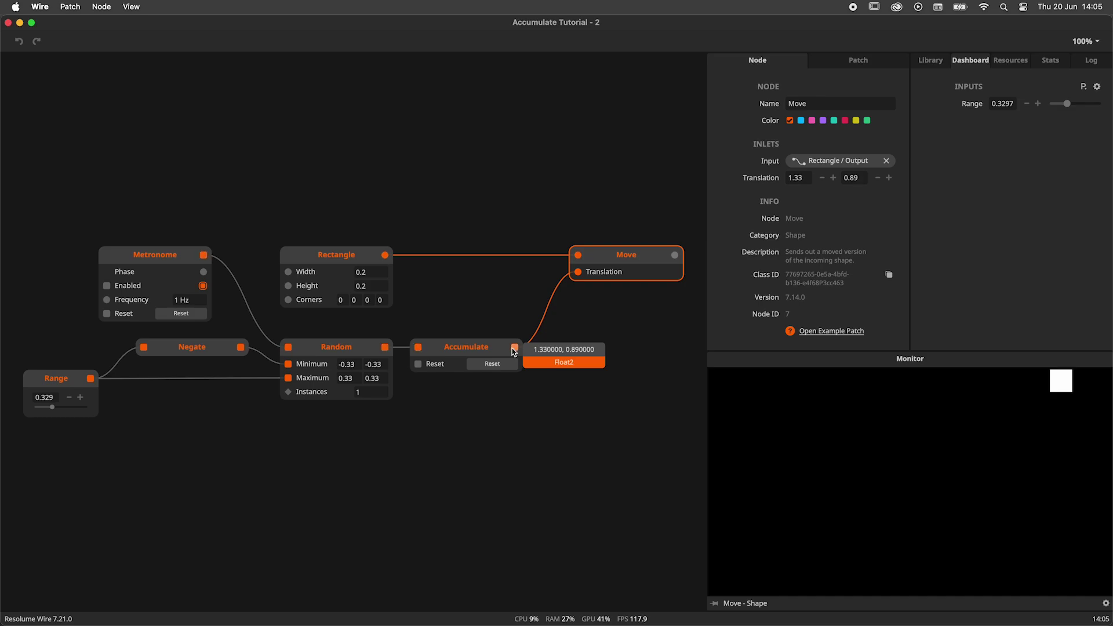
Select the Accumulate node and reset the walker's accumulated position a few times
click(504, 364)
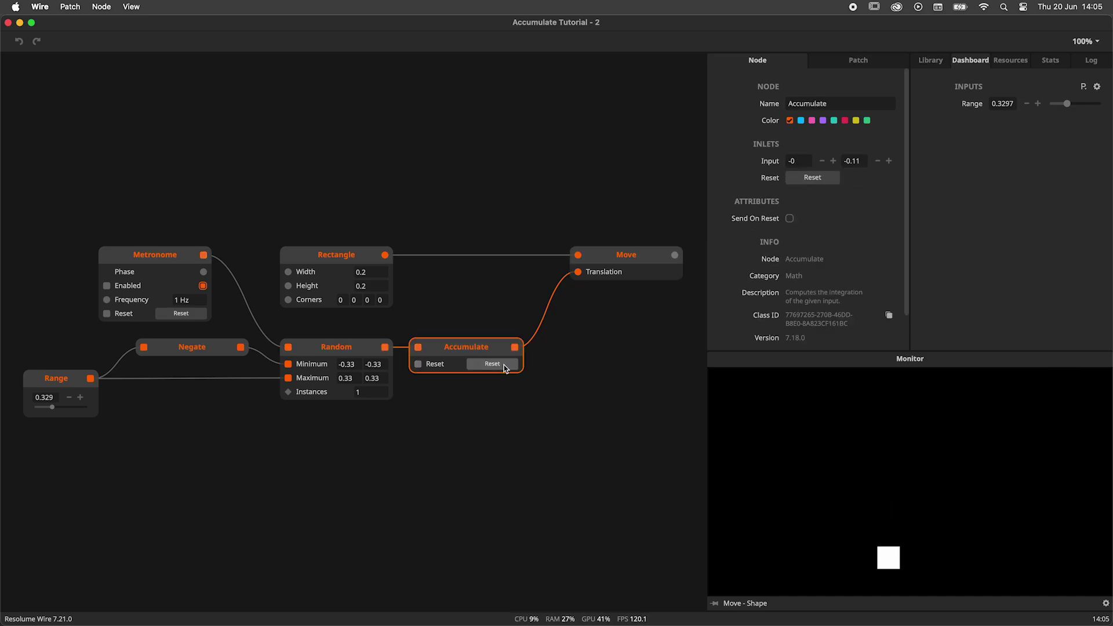
click(492, 364)
click(493, 364)
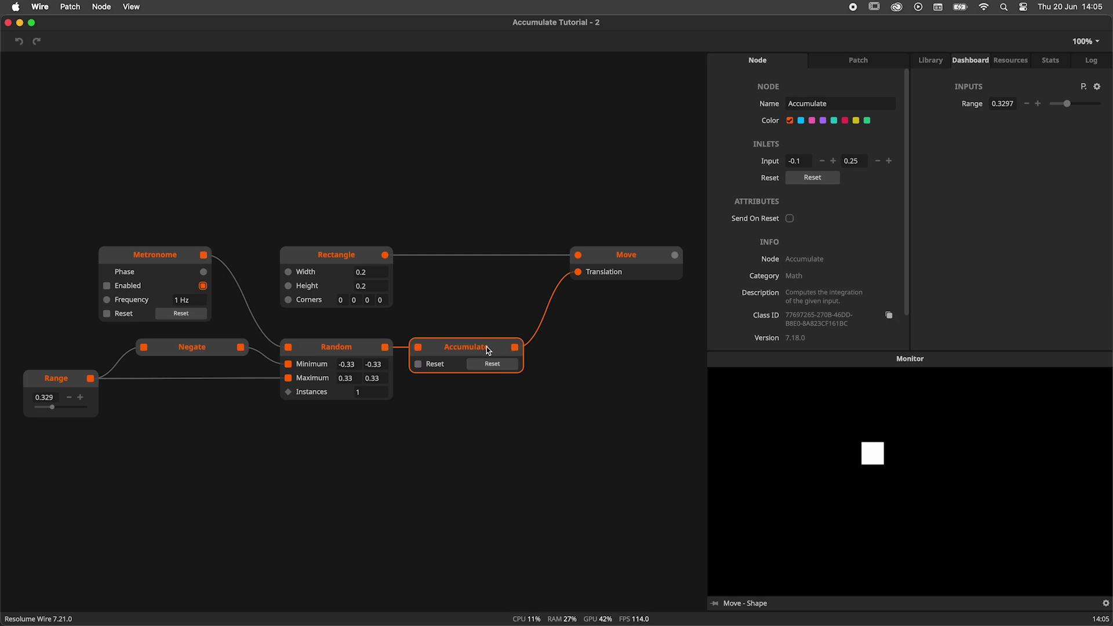
Tick Send On Reset on Accumulate and reset repeatedly to snap the square back to centre
click(790, 220)
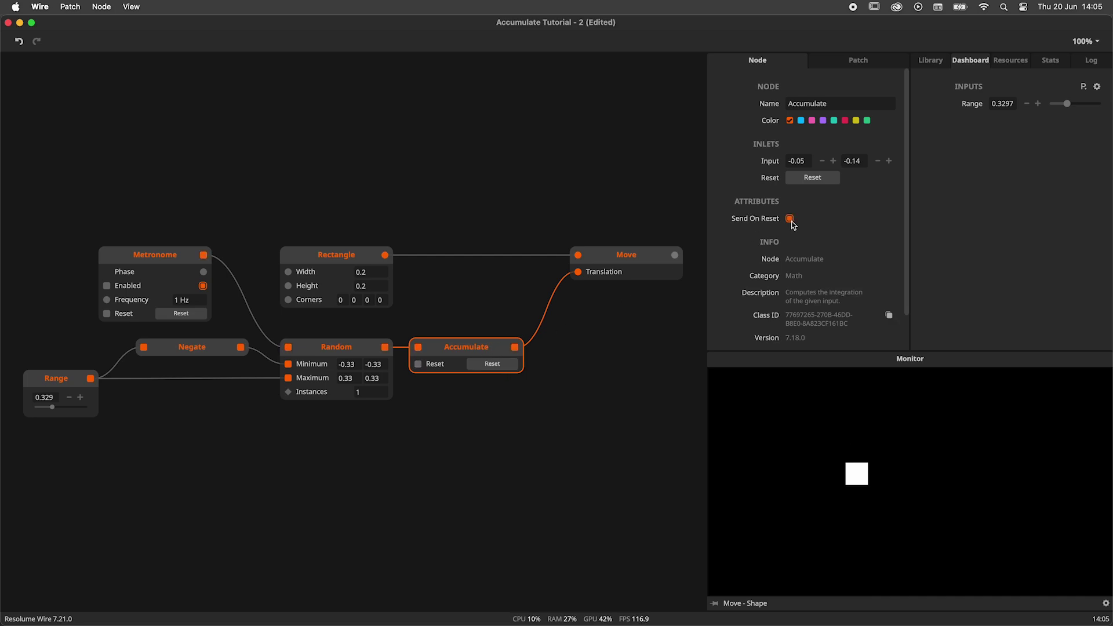
click(501, 364)
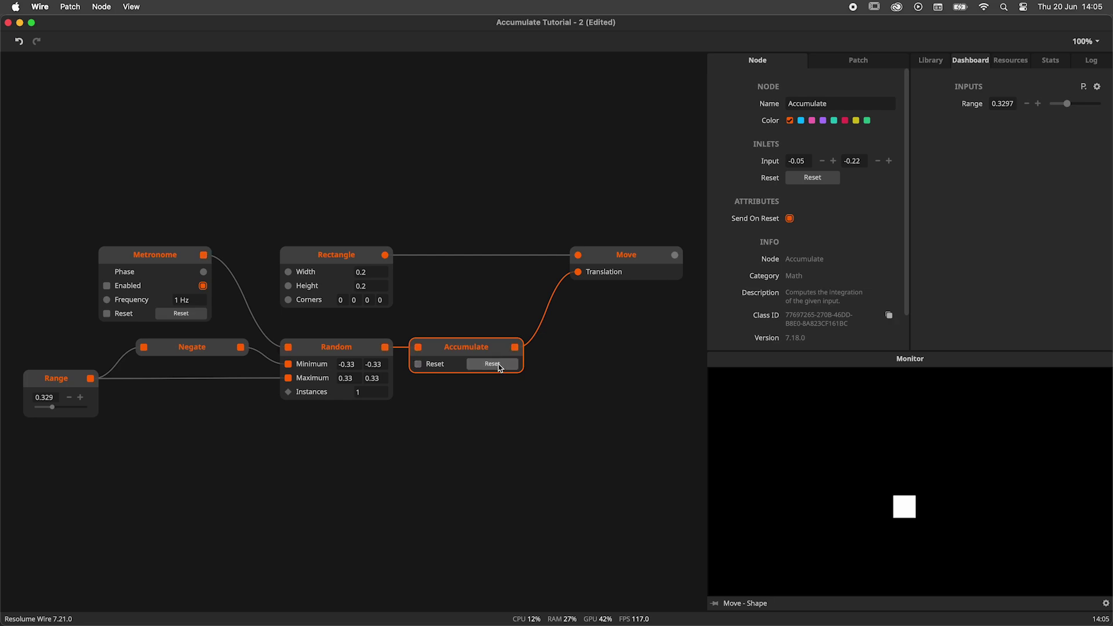
click(499, 367)
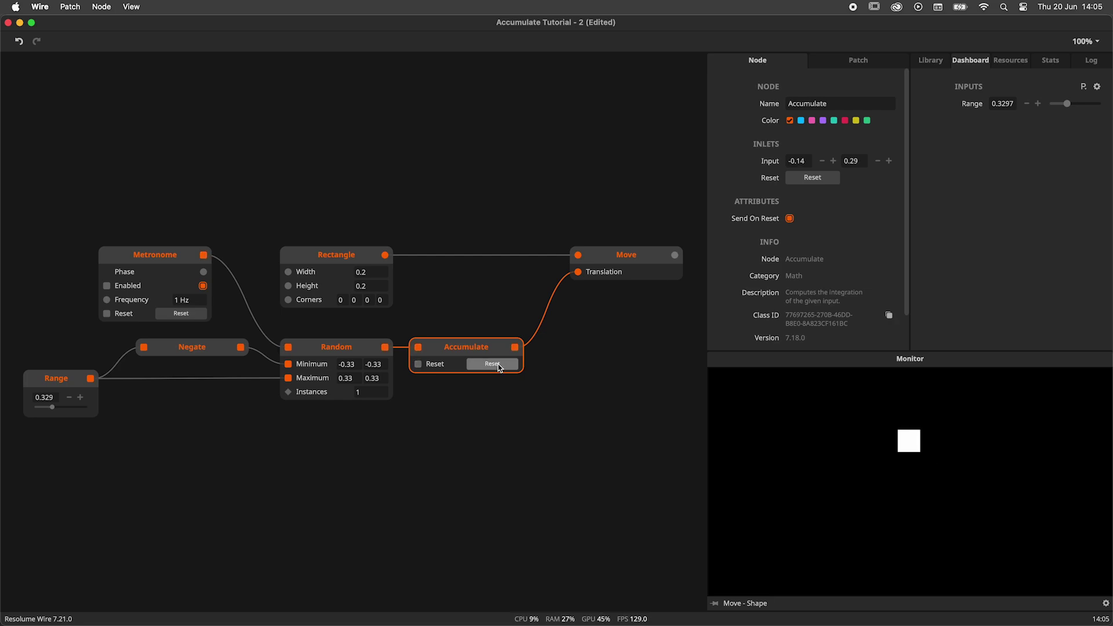
click(500, 367)
click(499, 367)
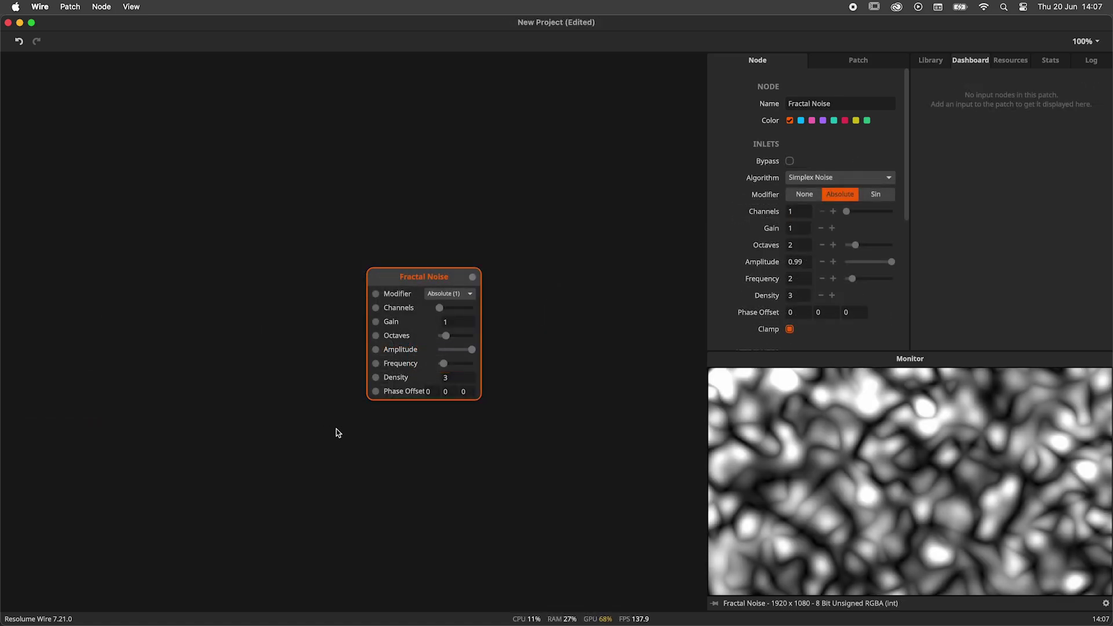
Drag Fractal Noise's Phase Offset X away from 0 and back to 0
drag(436, 392, 475, 396)
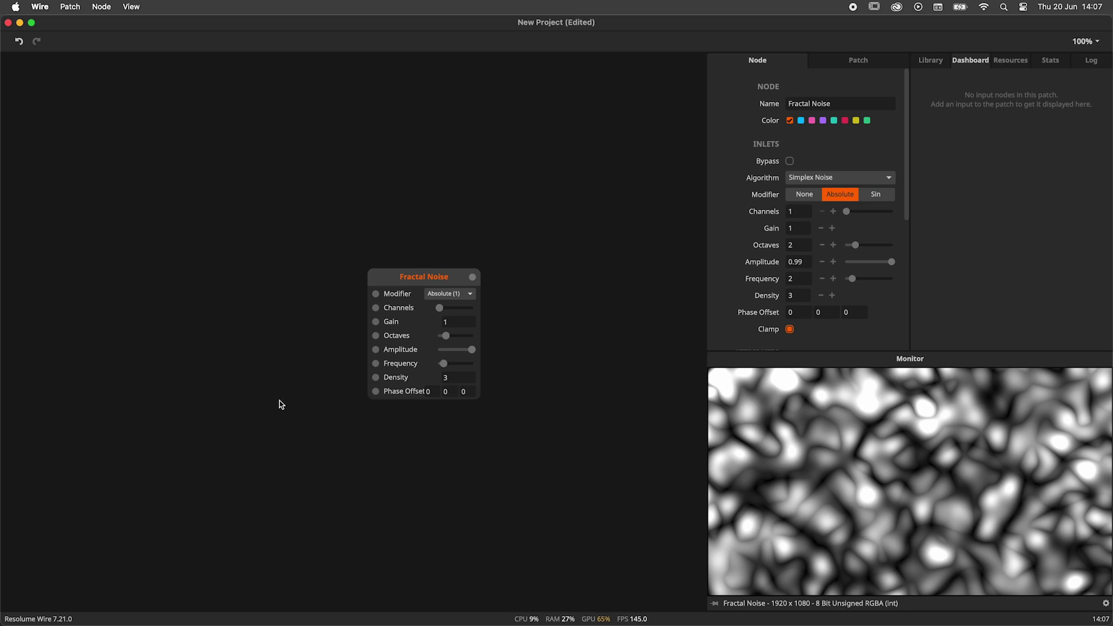
Add a Float In node on the left of the canvas and rename it Z-speed
double_click(123, 389)
text(float)
key(Down)
key(Down)
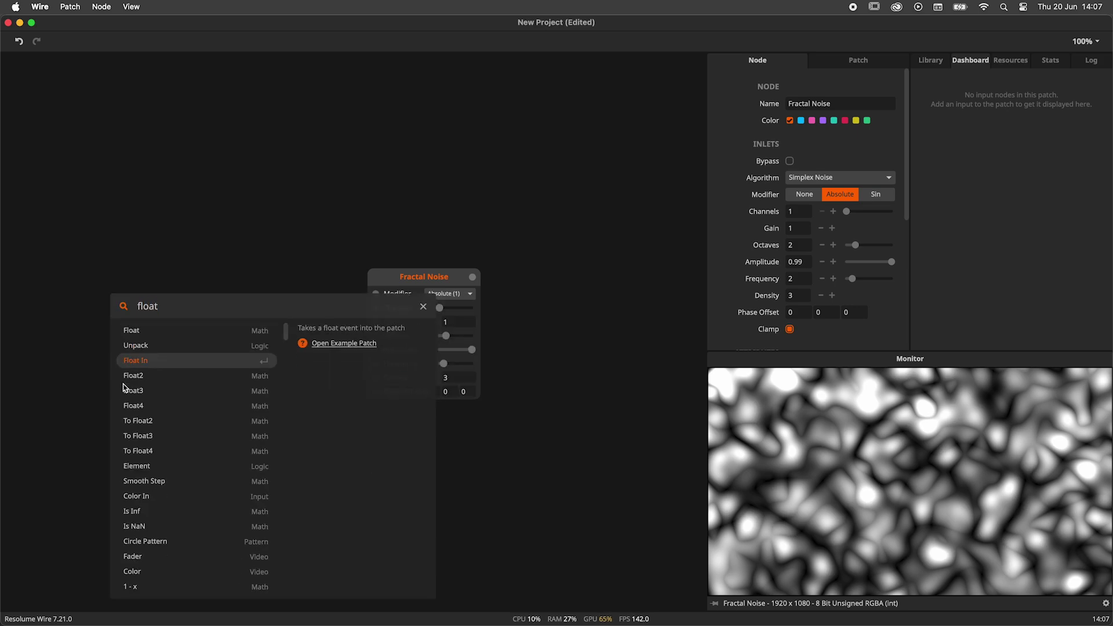
key(Return)
drag(124, 388, 69, 388)
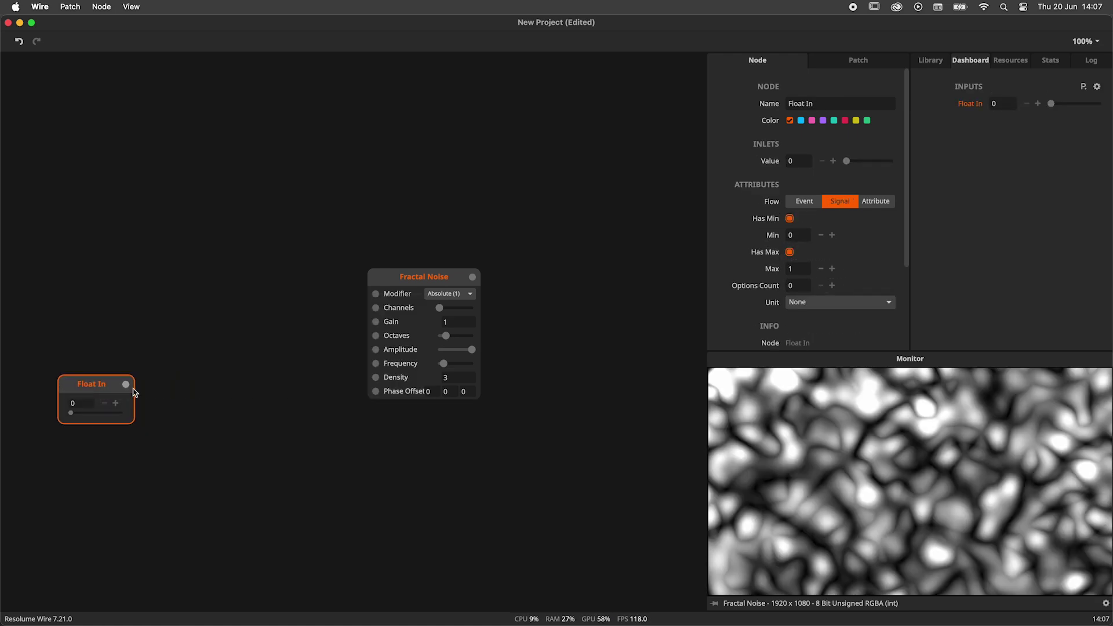
double_click(103, 388)
text(z-speed)
key(Return)
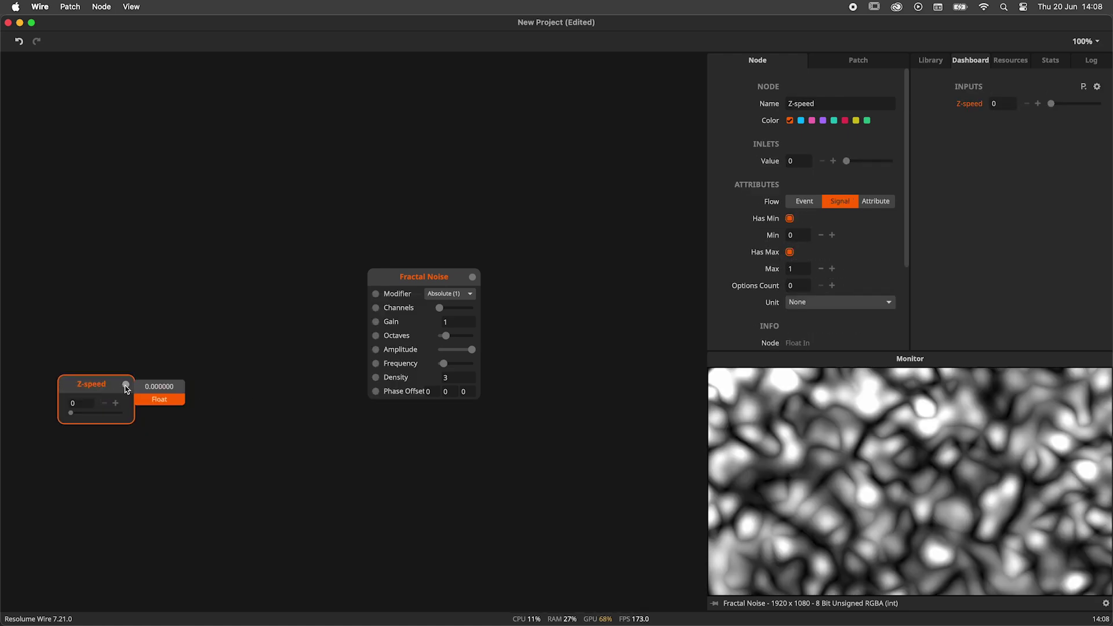
Feed Z-speed into a new Accumulate node wired to Fractal Noise's Phase Offset
drag(126, 385, 160, 393)
text(ac)
key(Return)
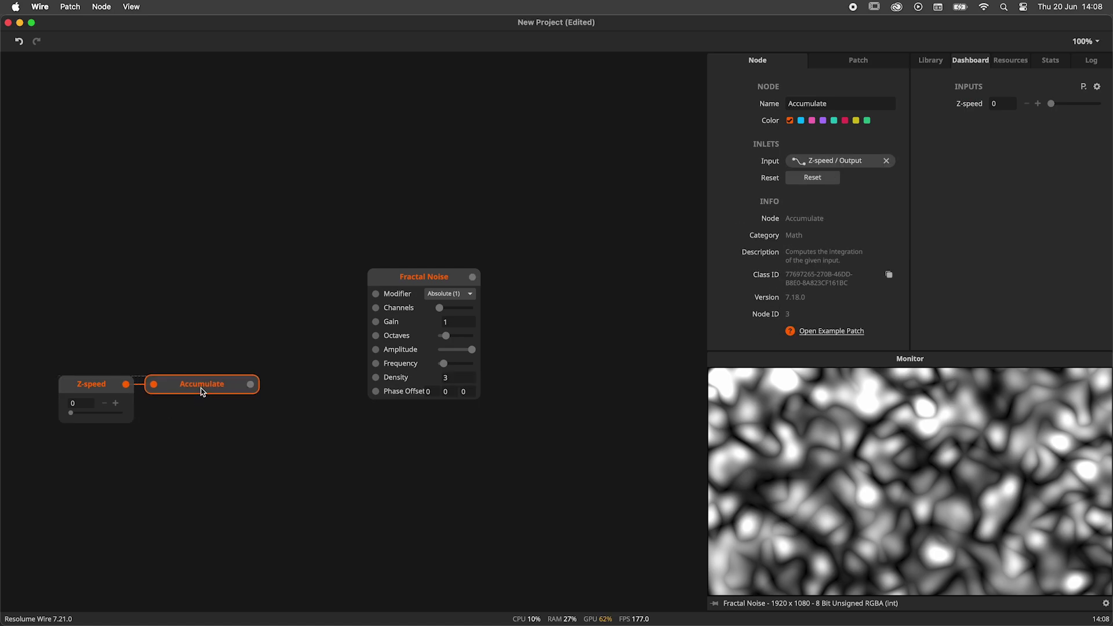
drag(254, 385, 376, 392)
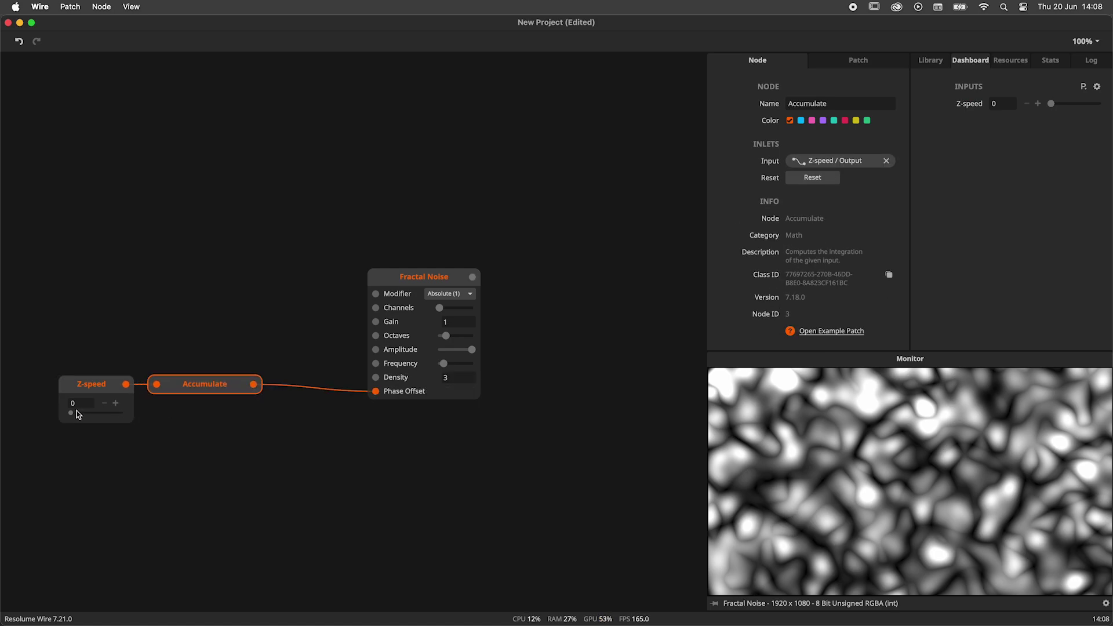
drag(77, 413, 72, 416)
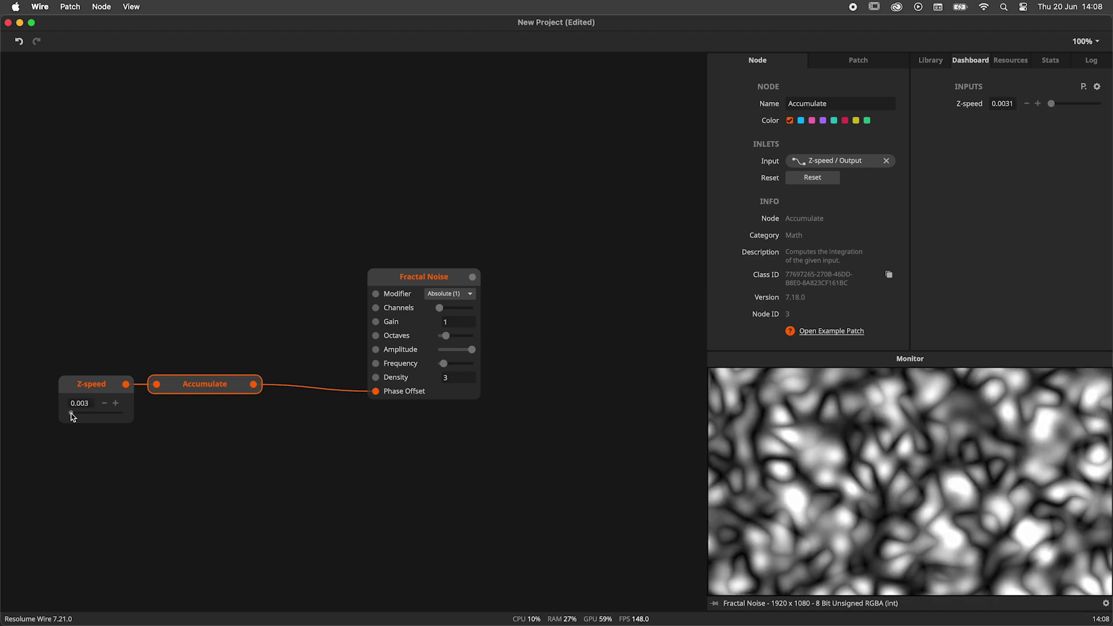
click(210, 427)
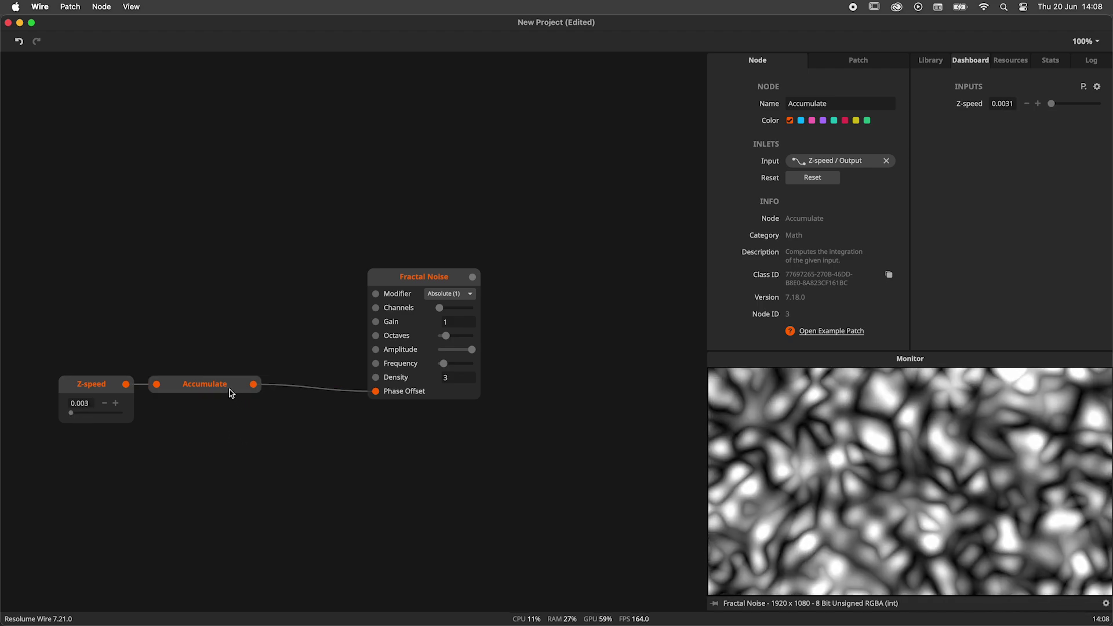
Add a Float3 node and feed Accumulate into its Z input
drag(126, 385, 260, 443)
text(float3)
key(Return)
drag(284, 385, 376, 390)
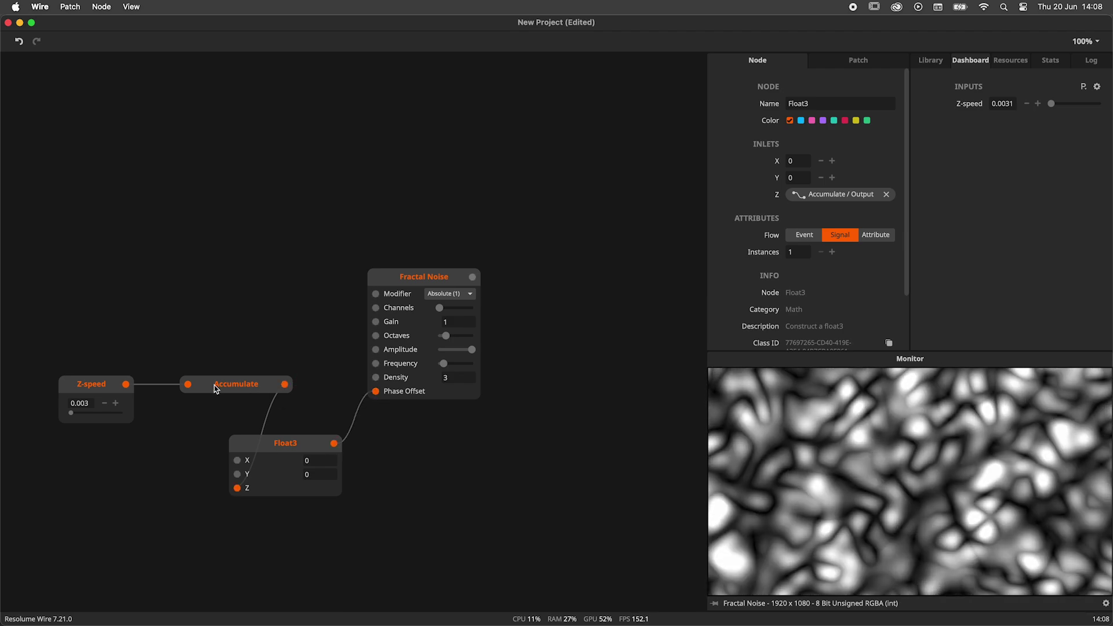
Move Z-speed and Accumulate down-left and drop Z-speed to near zero
scroll(218, 394, left, 5)
drag(172, 436, 194, 448)
drag(71, 462, 70, 464)
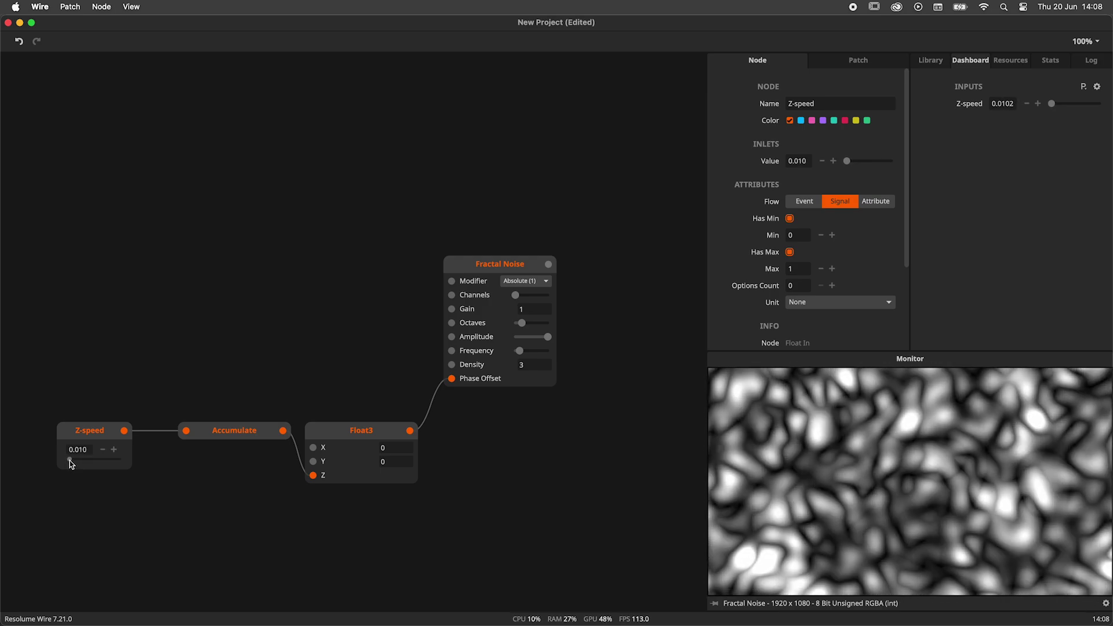
drag(181, 505, 266, 465)
Try a 0.1 maximum for Z-speed, adjust its value, then undo back to Max 1
click(133, 388)
drag(133, 389, 120, 389)
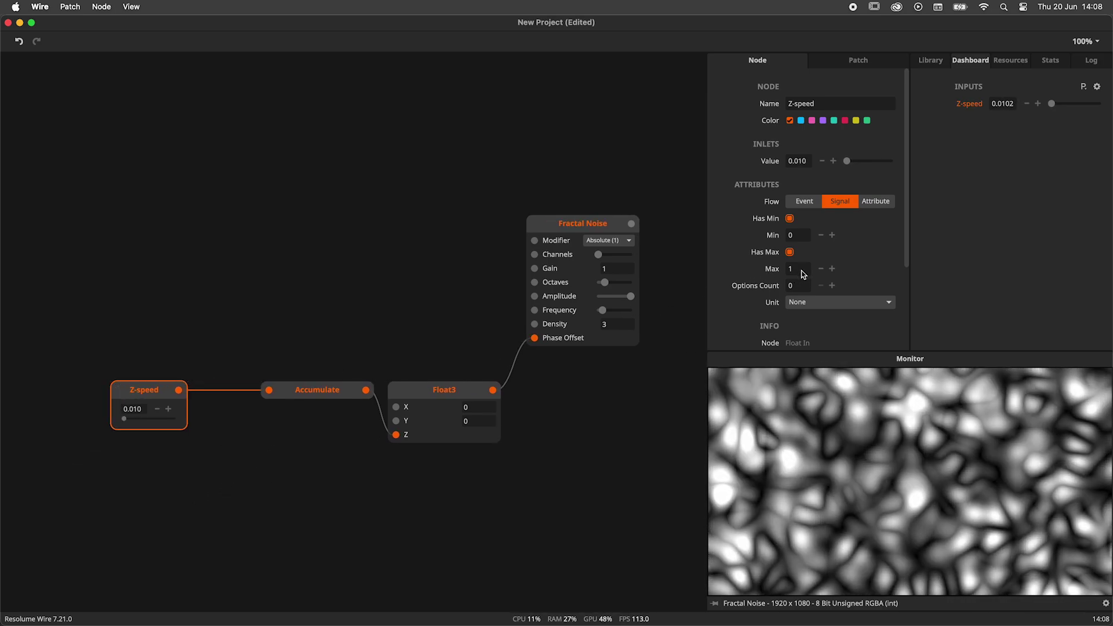
double_click(802, 271)
text(0.1)
key(Return)
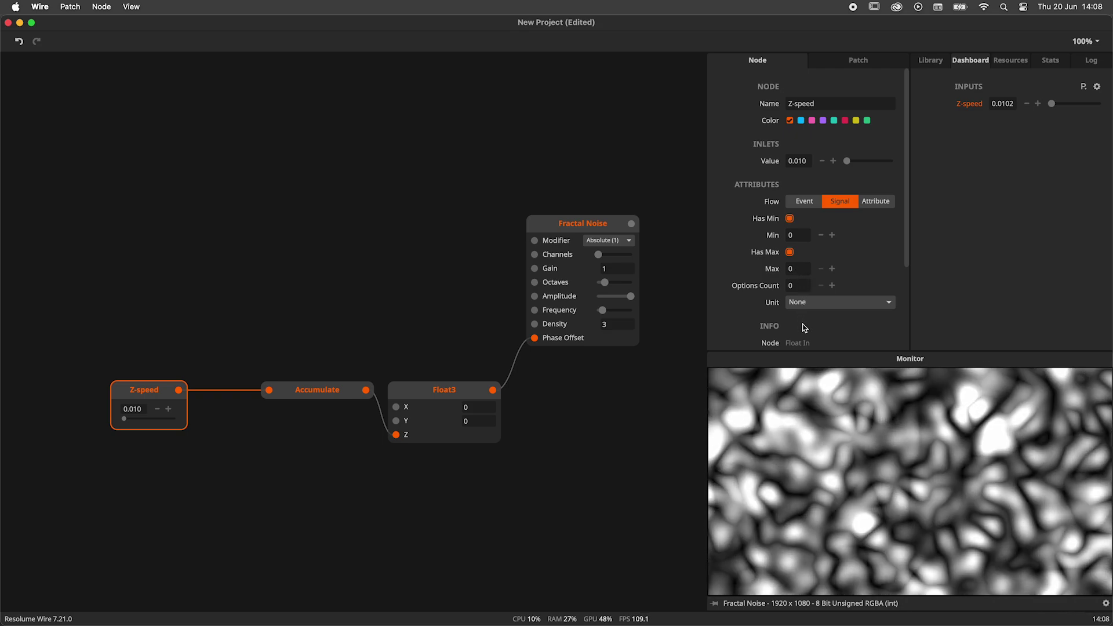
mouse_move(124, 419)
mouse_down()
mouse_move(159, 424)
mouse_move(125, 423)
mouse_up()
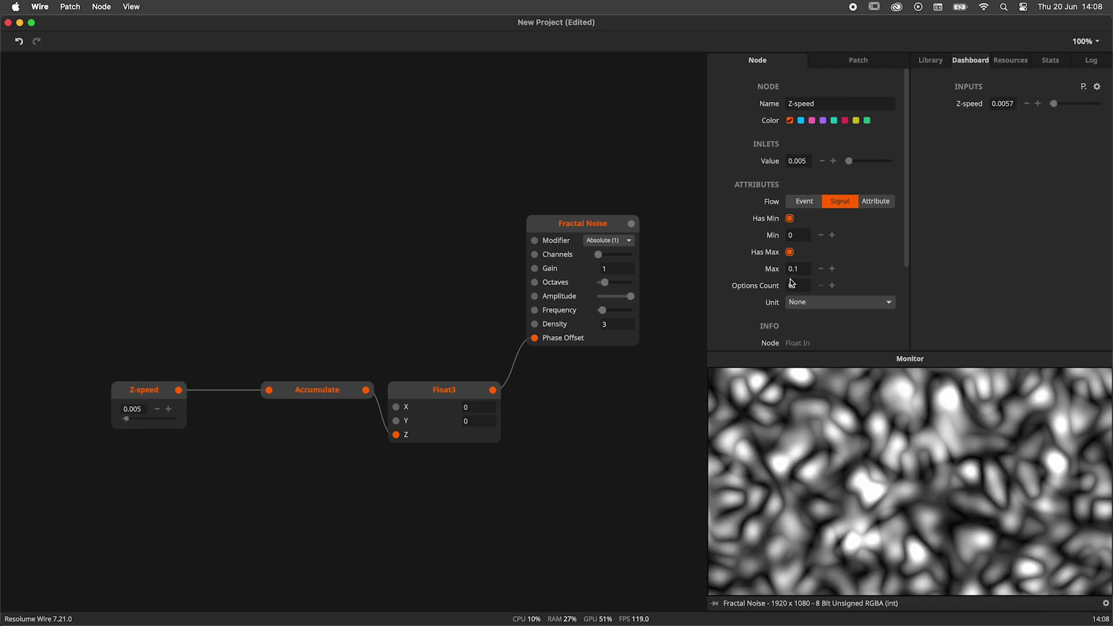
key(super+z)
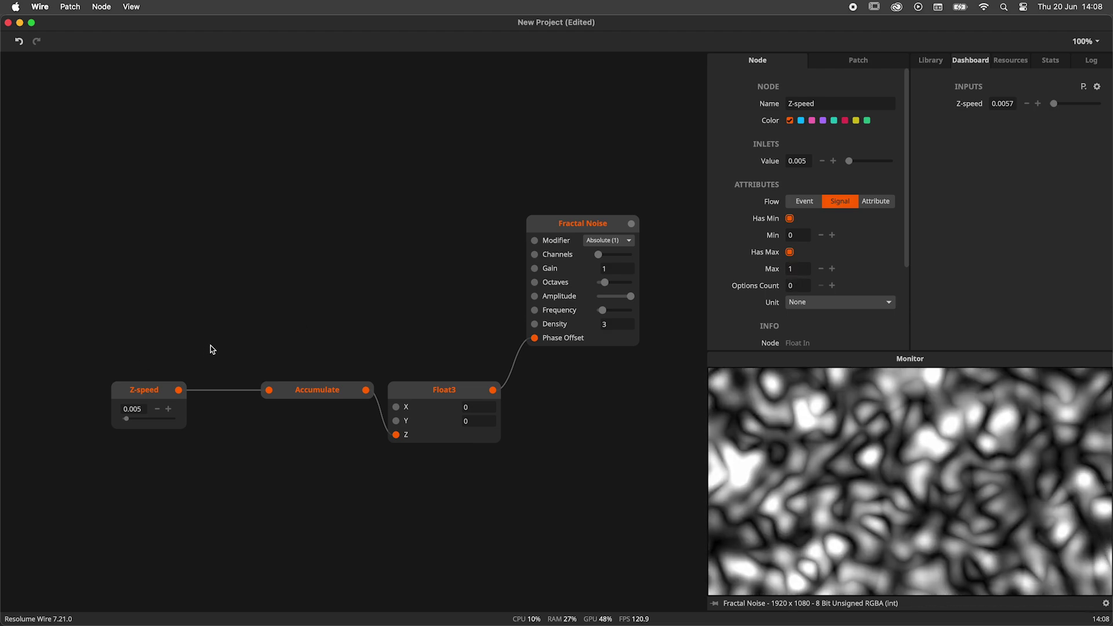
scroll(210, 346, left, 5)
Insert a Divide node into the link between Z-speed and Accumulate
drag(239, 377, 176, 377)
double_click(251, 378)
text(divid)
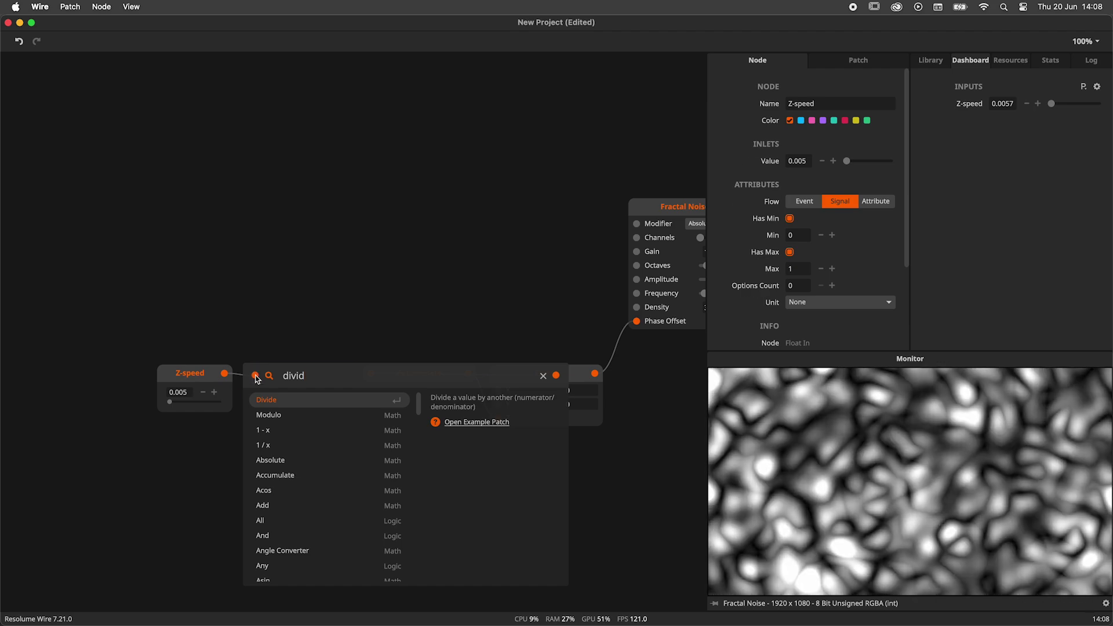
key(Return)
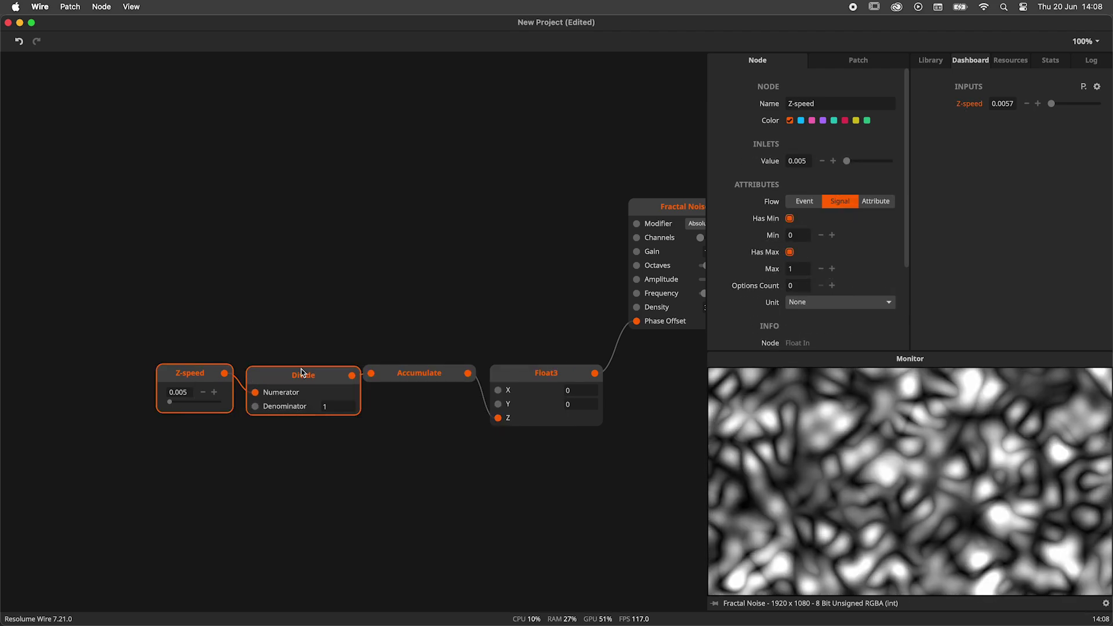
Set Divide's Denominator to 100 and raise Z-speed to scroll the noise faster
drag(301, 372, 268, 373)
click(306, 410)
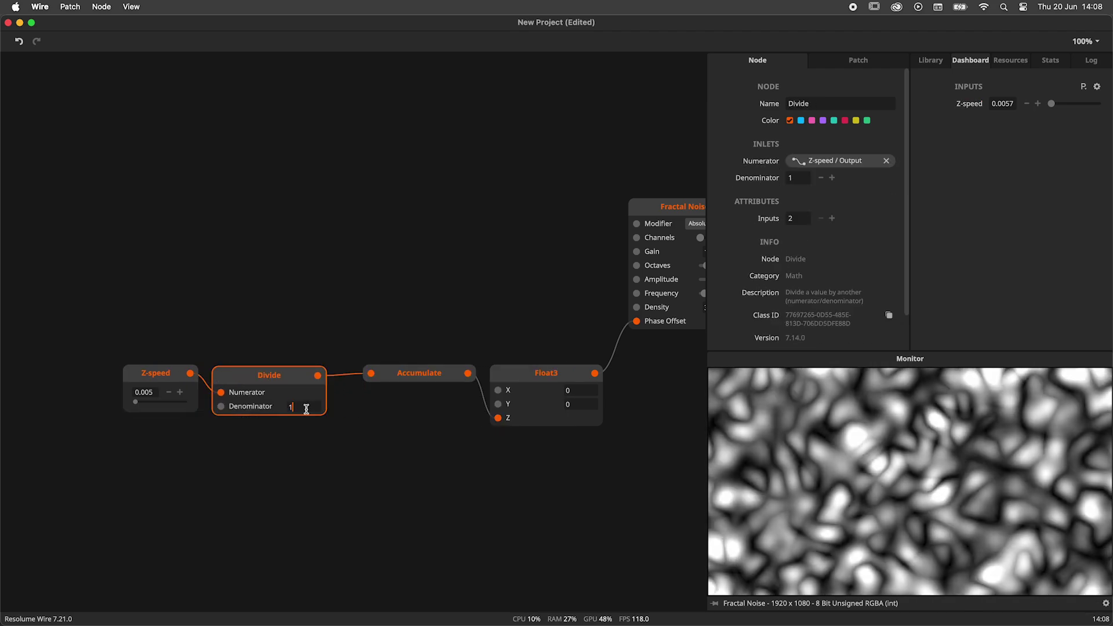
key(Escape)
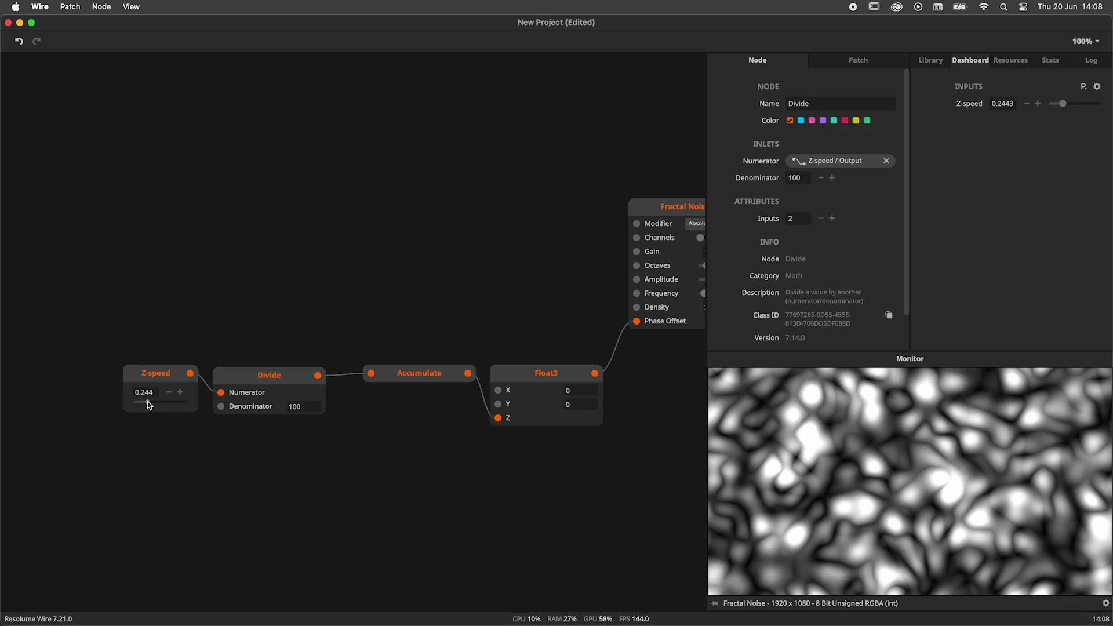
mouse_move(154, 402)
mouse_down()
mouse_move(189, 403)
mouse_move(167, 405)
mouse_up()
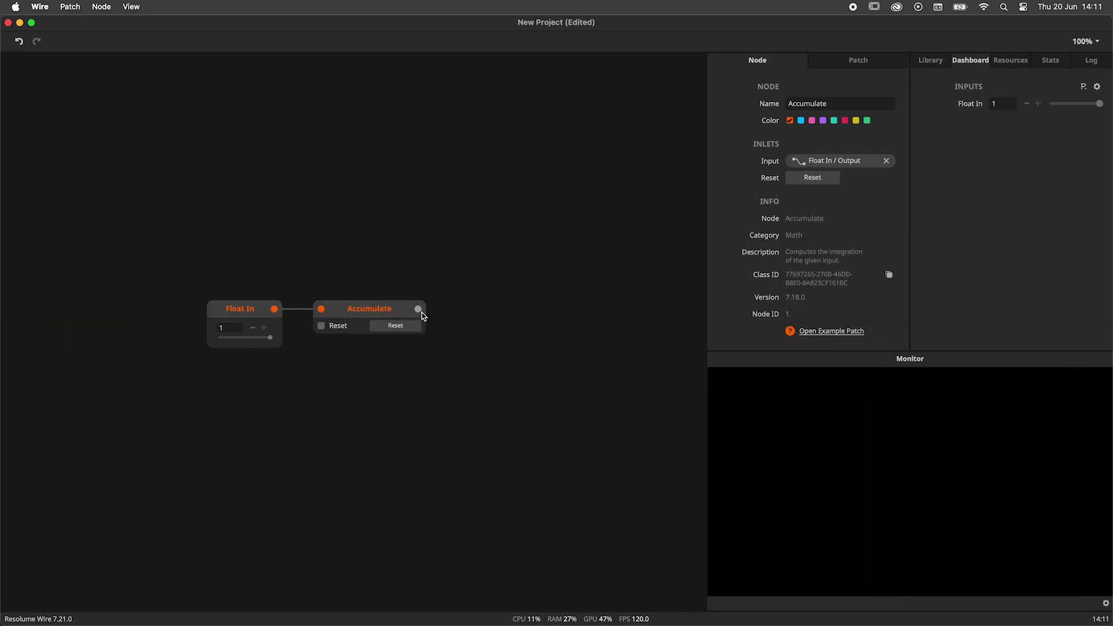
Chain an Is Inf node and then an On Change node off the Accumulate output
drag(422, 313, 459, 314)
text(is)
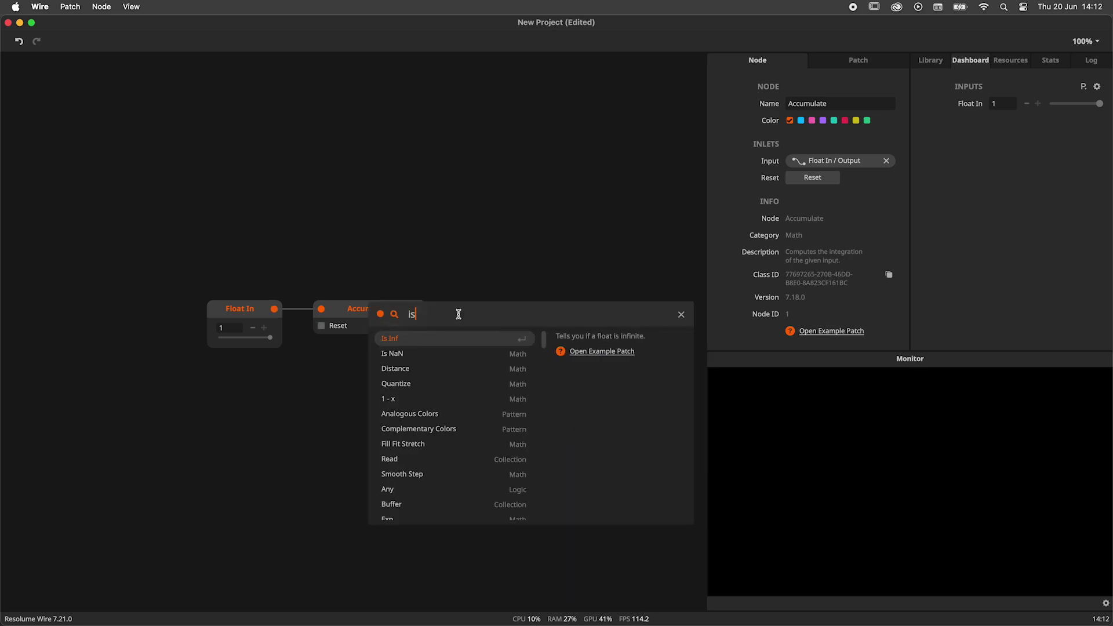
key(Return)
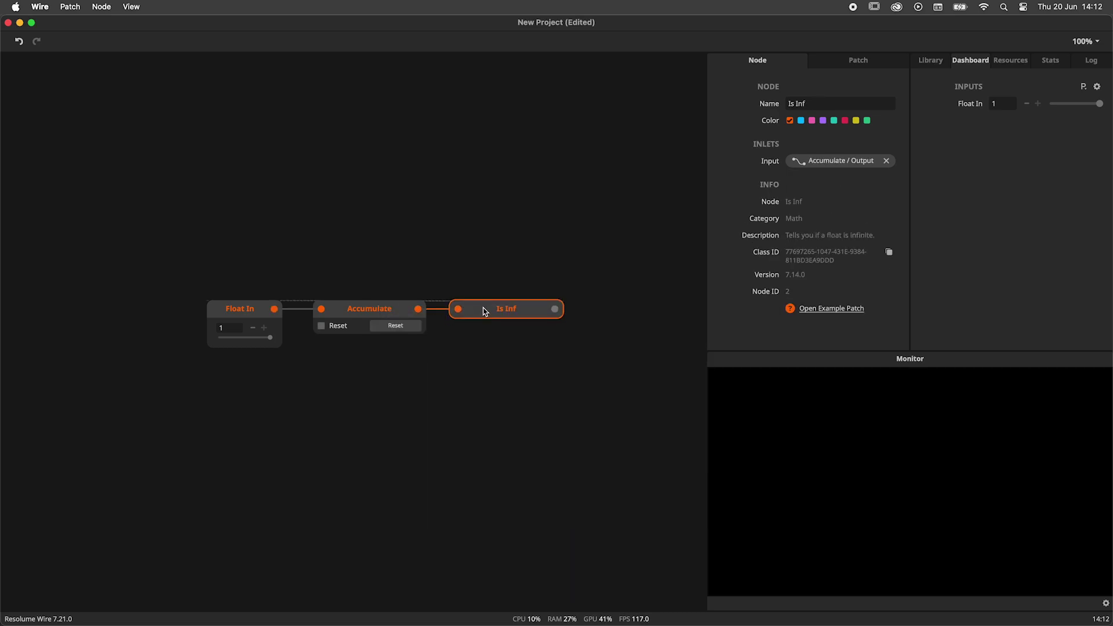
mouse_move(517, 308)
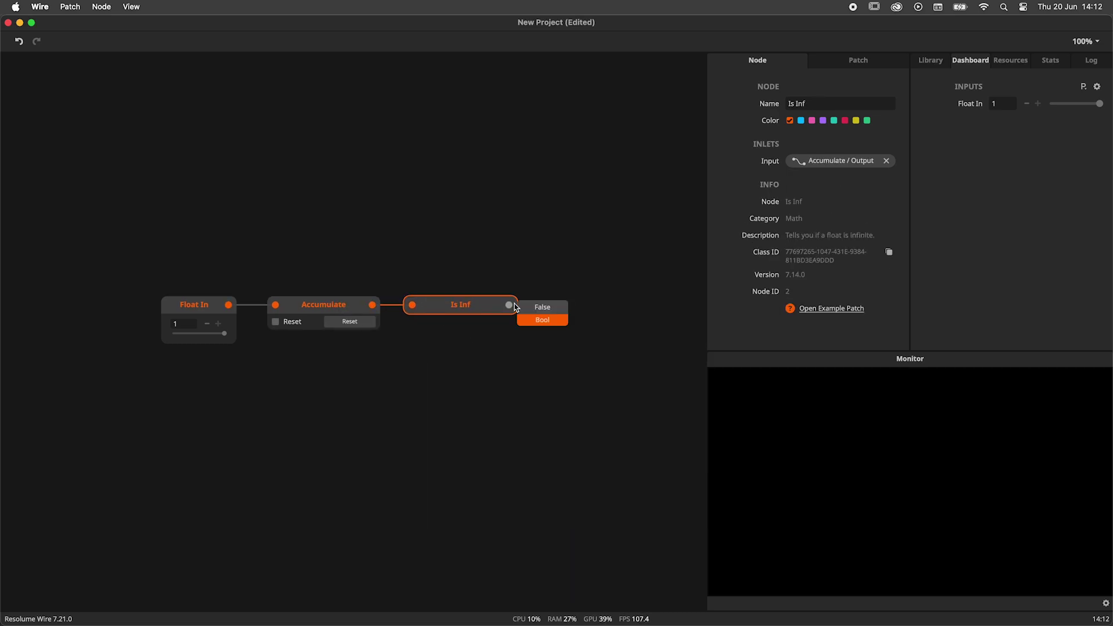
scroll(516, 307, right, 3)
mouse_move(425, 313)
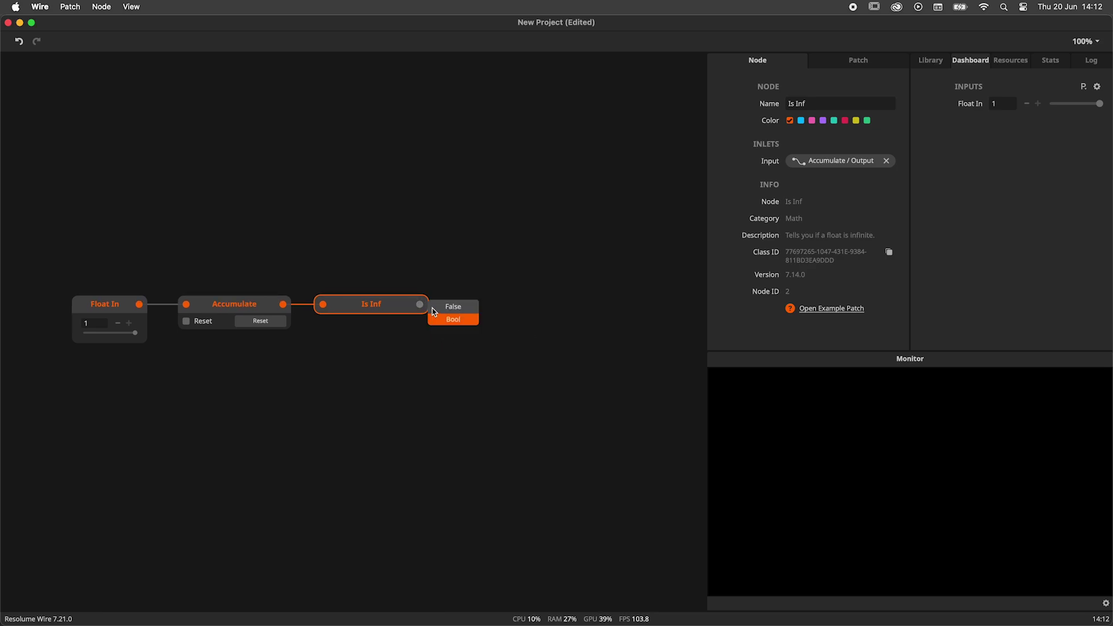
drag(423, 304, 455, 304)
text(onc)
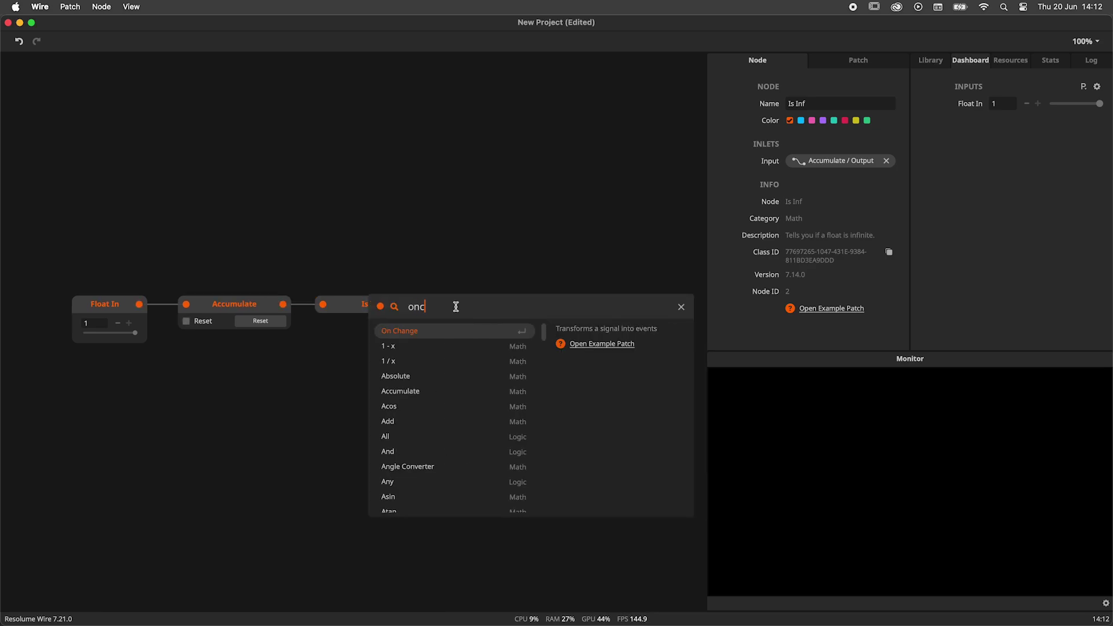
key(Return)
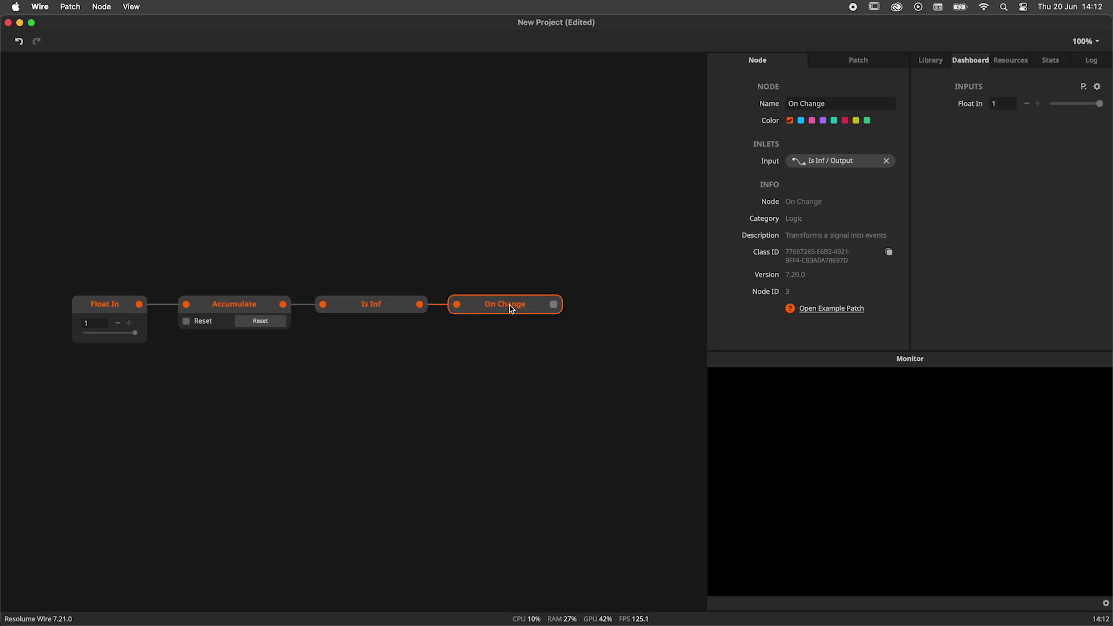
Add an If node after On Change and wire its True output back to Accumulate's Reset
scroll(513, 315, right, 2)
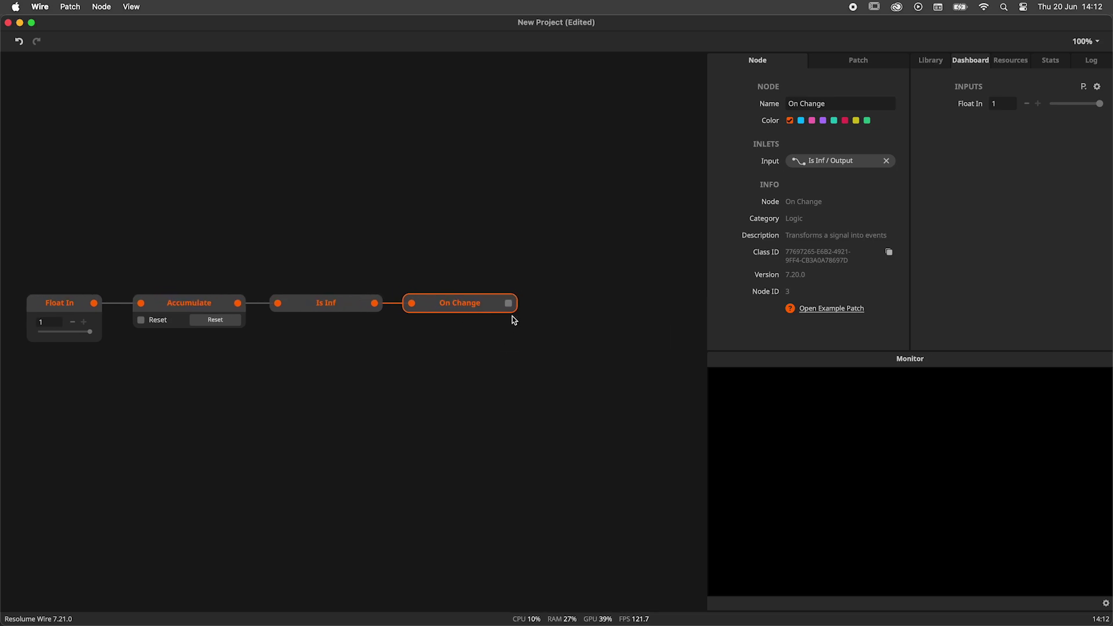
mouse_move(513, 311)
drag(513, 311, 537, 308)
text(if)
key(Return)
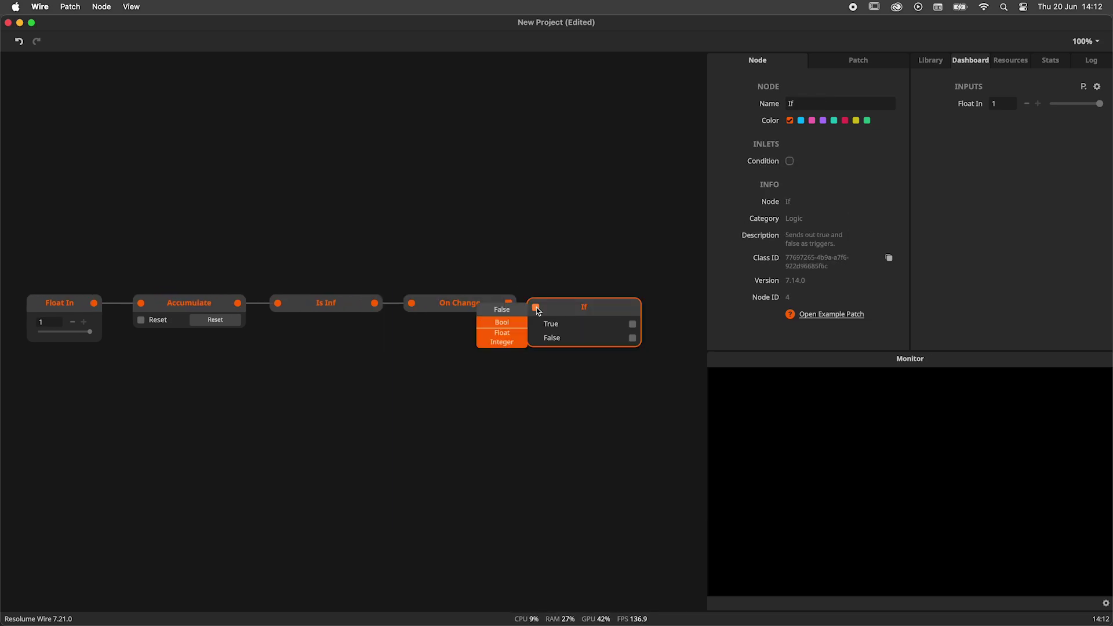
click(542, 372)
drag(634, 323, 213, 358)
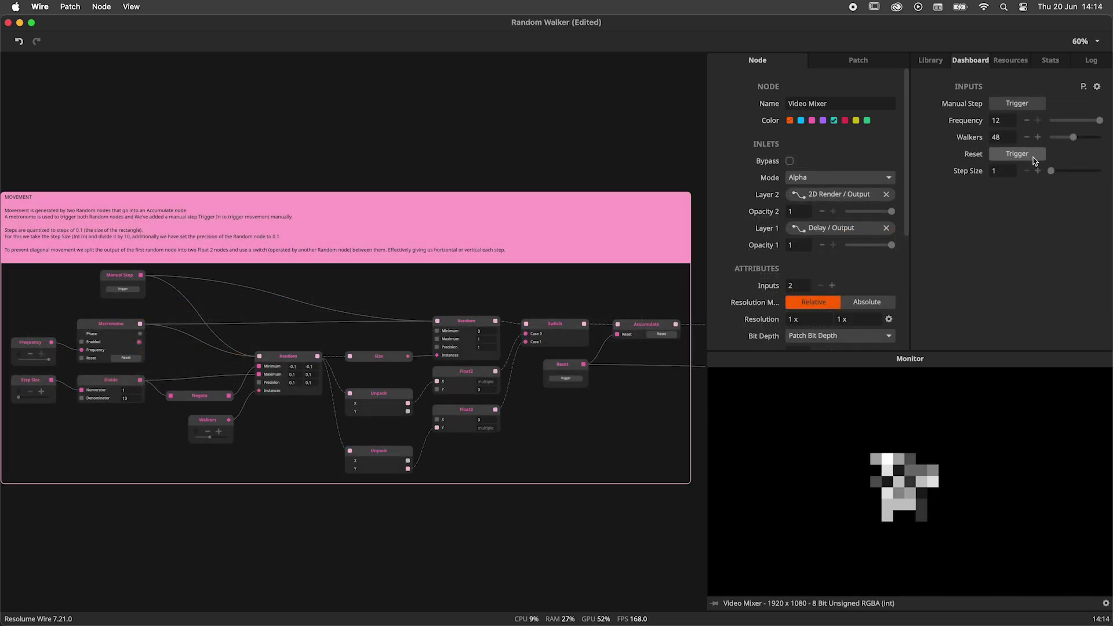
Set the walkers' Step Size to 1 and Frequency to 11.077, then reset the walkers
mouse_move(1062, 172)
mouse_down()
mouse_move(1083, 172)
mouse_move(1048, 168)
mouse_up()
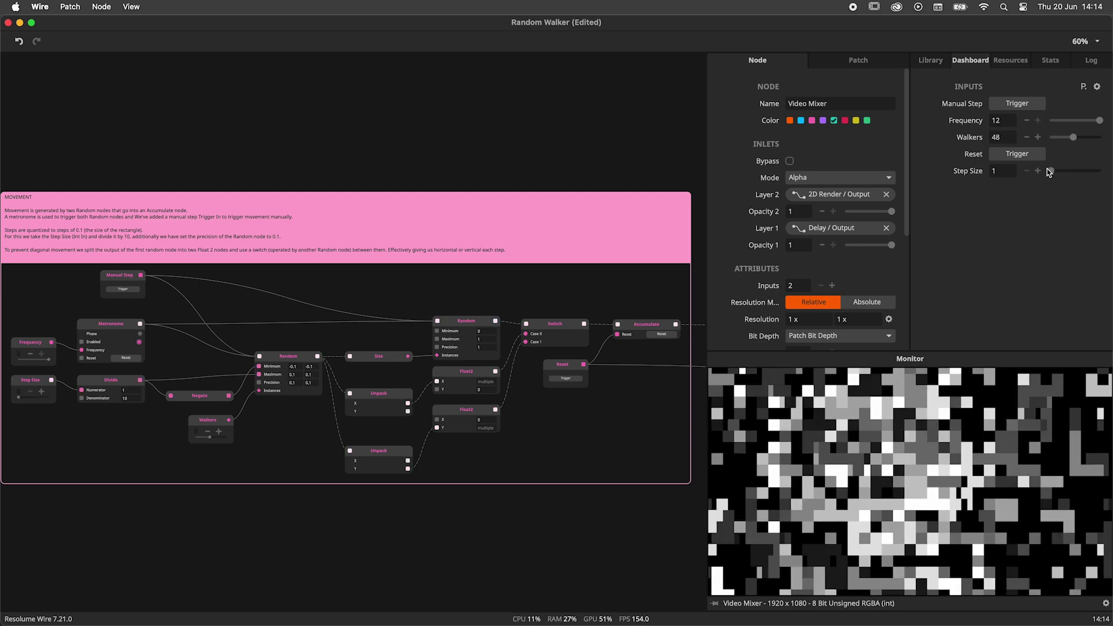
mouse_move(1100, 120)
mouse_down()
mouse_move(1061, 120)
mouse_move(1052, 137)
mouse_move(1097, 128)
mouse_up()
click(1036, 152)
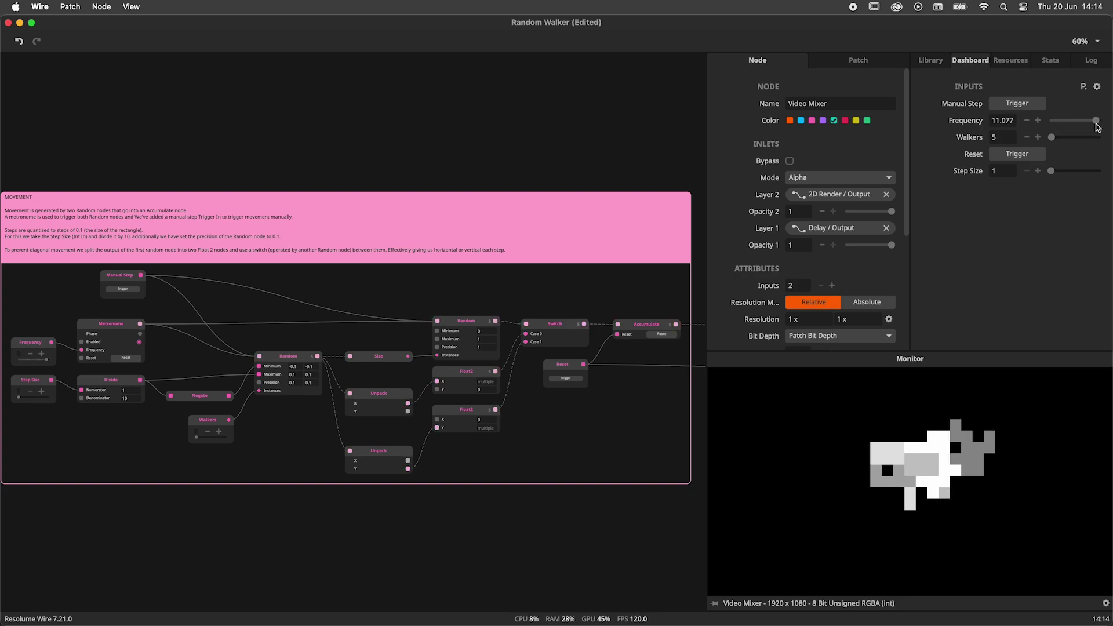